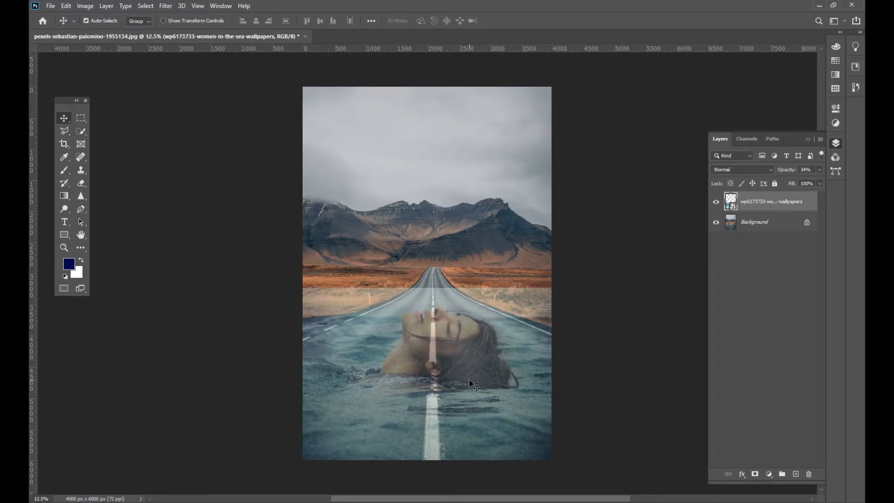
- Scale and position the woman-in-the-sea layer so it spans the canvas width over the lower part of the road
key(ctrl+t)
drag(556, 286, 553, 294)
drag(294, 484, 303, 472)
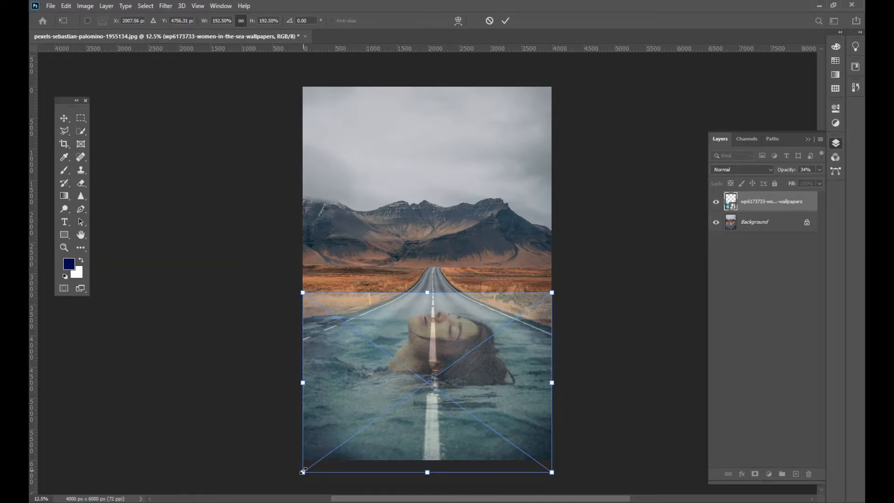
click(506, 21)
- Set the woman layer's opacity to 100% and rasterize the layer
drag(788, 182, 820, 172)
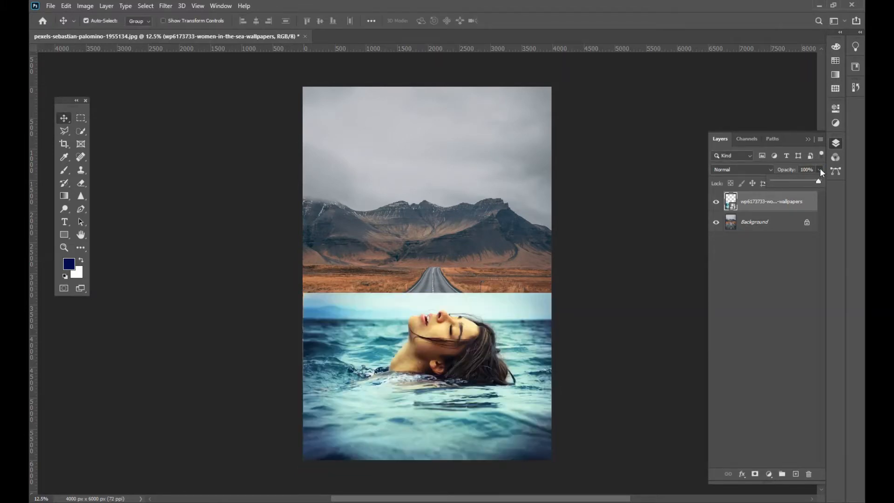
right_click(744, 201)
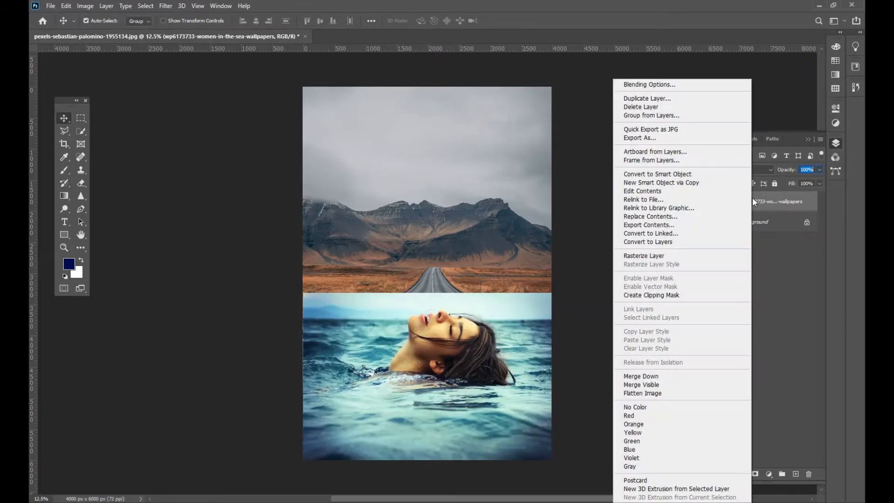
click(665, 255)
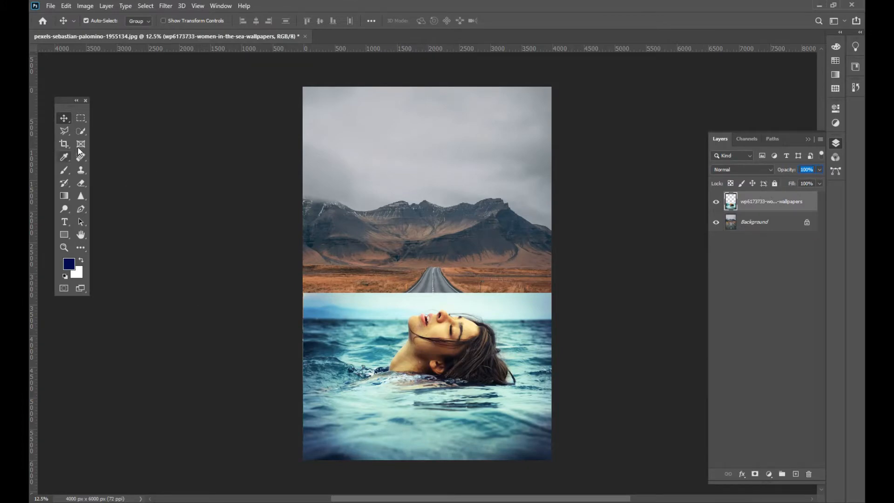
- Select the woman's head, neck and hair with the Quick Selection tool at a brush size of 125
click(80, 131)
click(125, 135)
key(ctrl+plus)
key(ctrl+plus)
key(ctrl+plus)
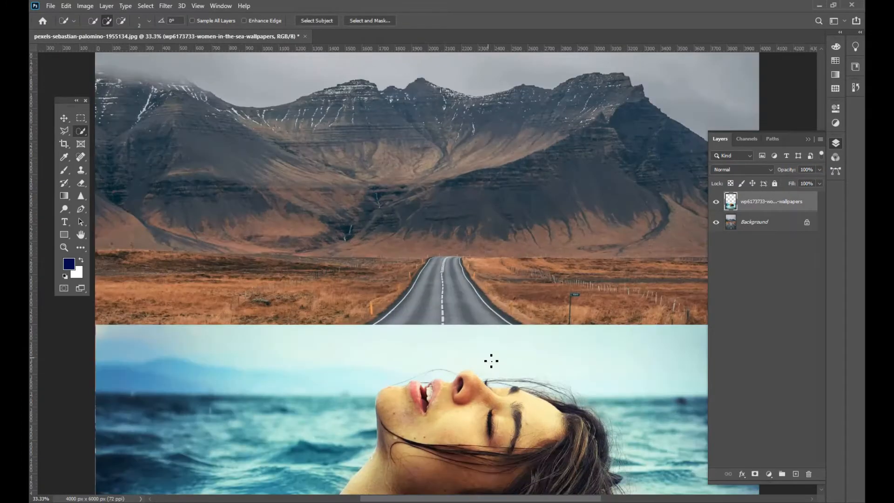
drag(511, 398, 449, 174)
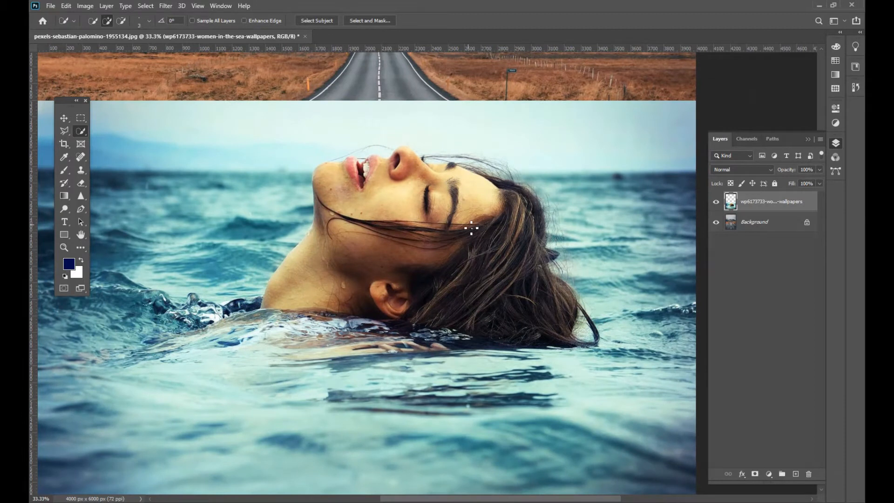
key(bracketright)
key(bracketright)
key(bracketright)
key(bracketright)
key(bracketright)
key(bracketright)
key(bracketright)
key(bracketright)
key(bracketright)
key(bracketright)
key(bracketright)
drag(343, 187, 282, 246)
- Subtract the stray water beside the neck and along the lower edge of the hair from the selection
alt+click(291, 237)
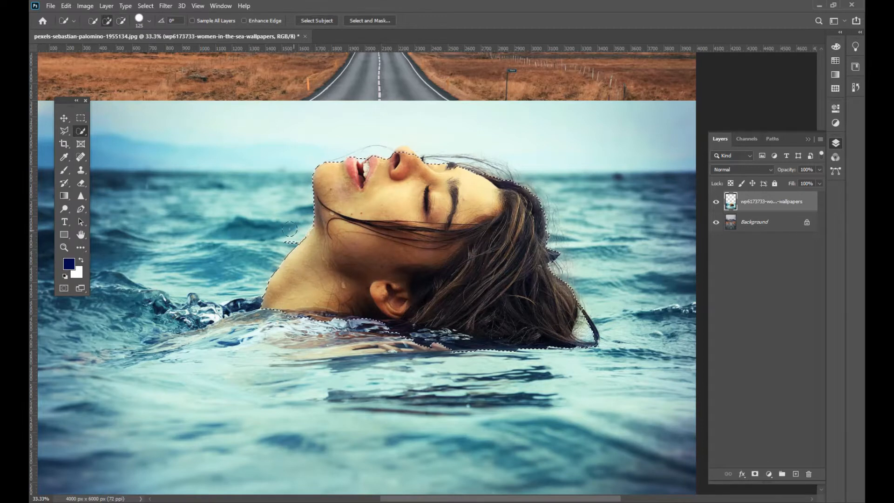
key(alt)
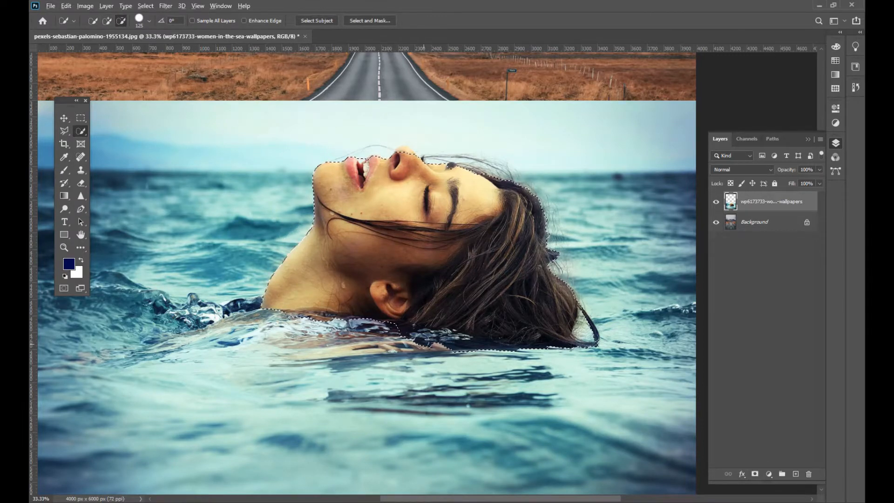
drag(406, 332, 514, 355)
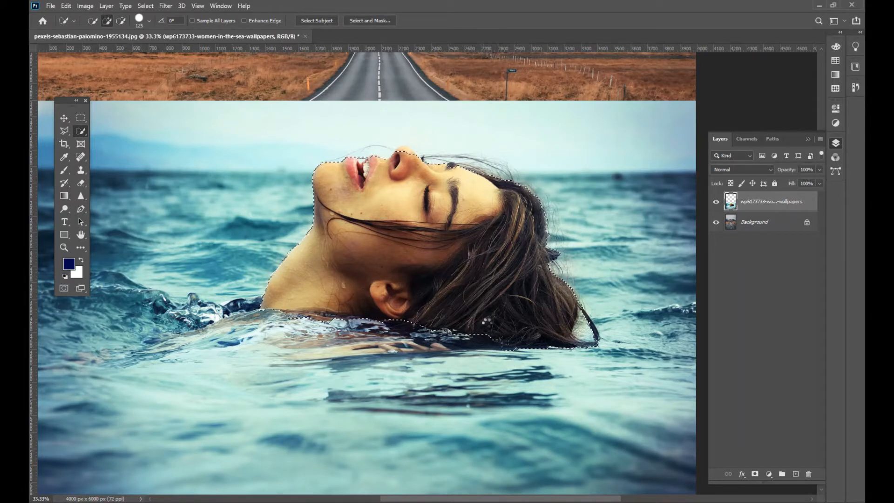
alt+click(497, 347)
alt+click(509, 353)
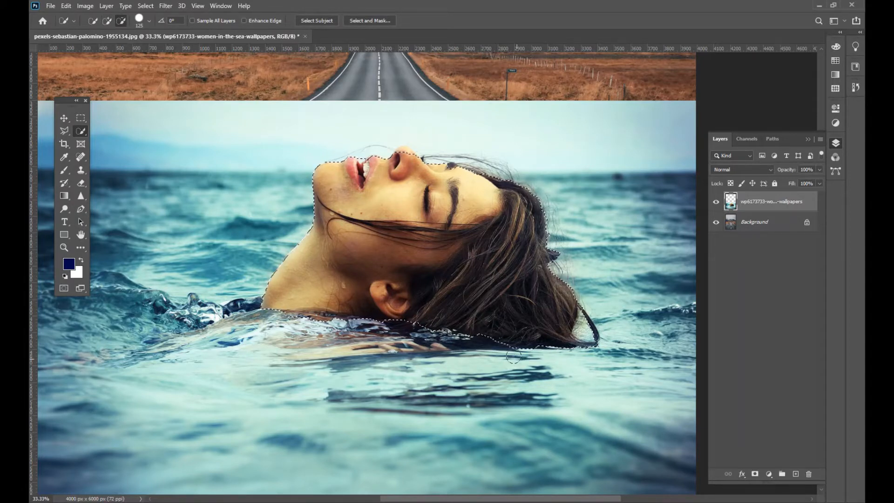
alt+click(598, 326)
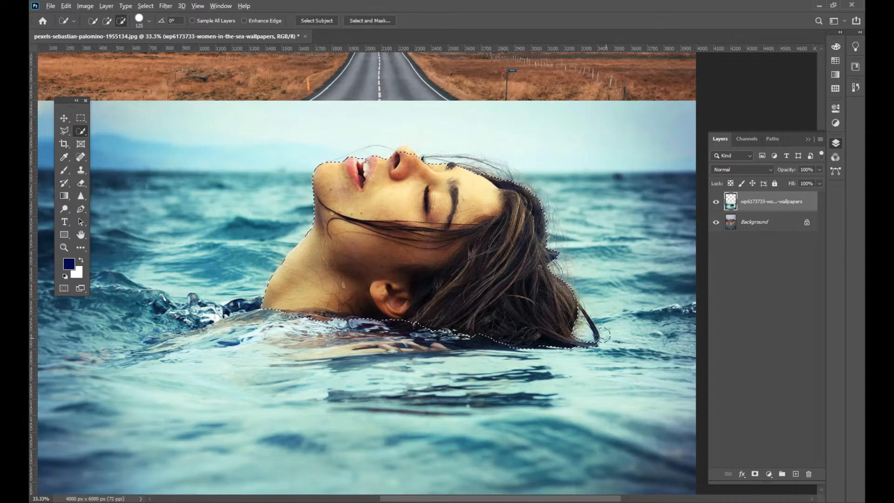
alt+click(588, 336)
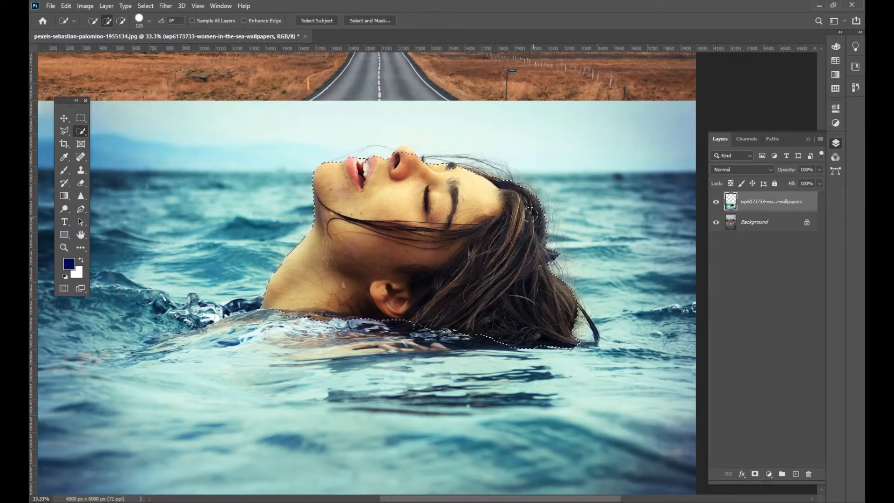
- Subtract the gap between the lips from the selection with a brush size of 40, and check the face outline
key(ctrl+minus)
key(ctrl+minus)
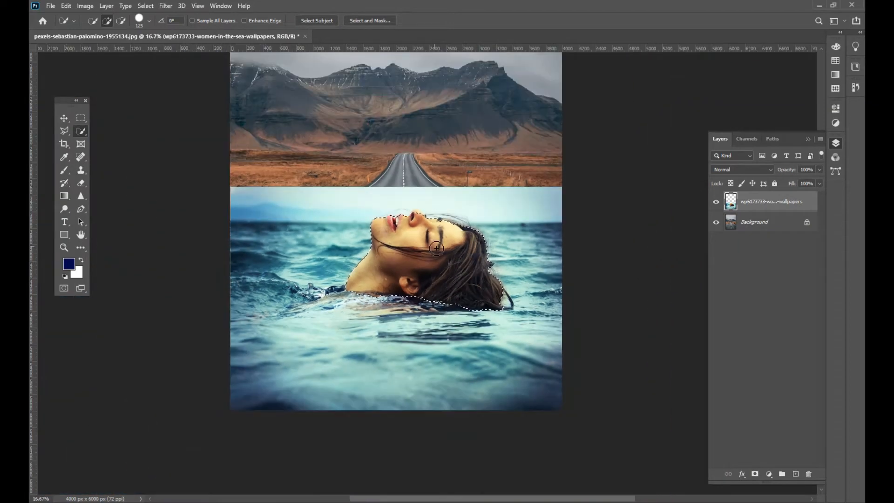
key(ctrl+plus)
key(ctrl+plus)
key(ctrl+plus)
drag(399, 236, 393, 341)
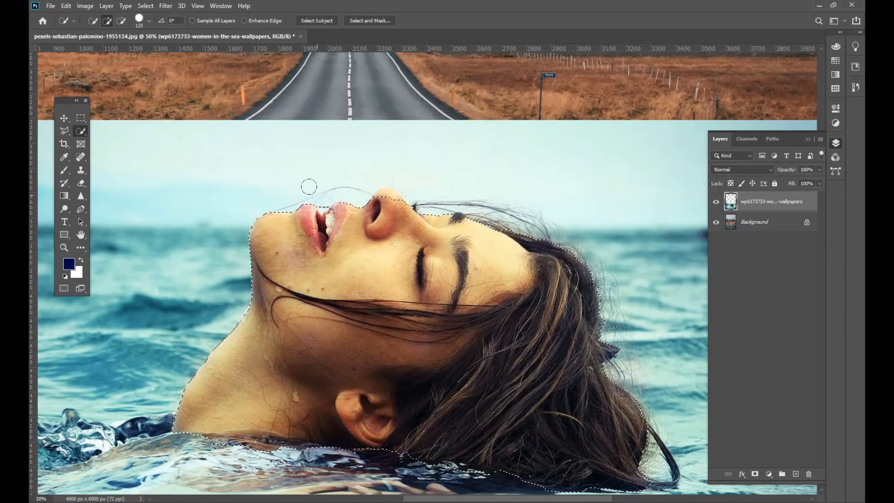
key(bracketleft)
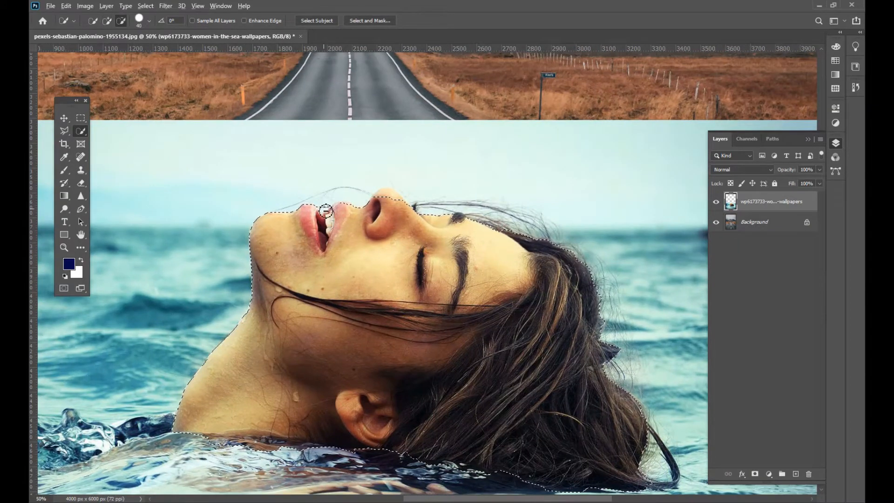
alt+click(326, 210)
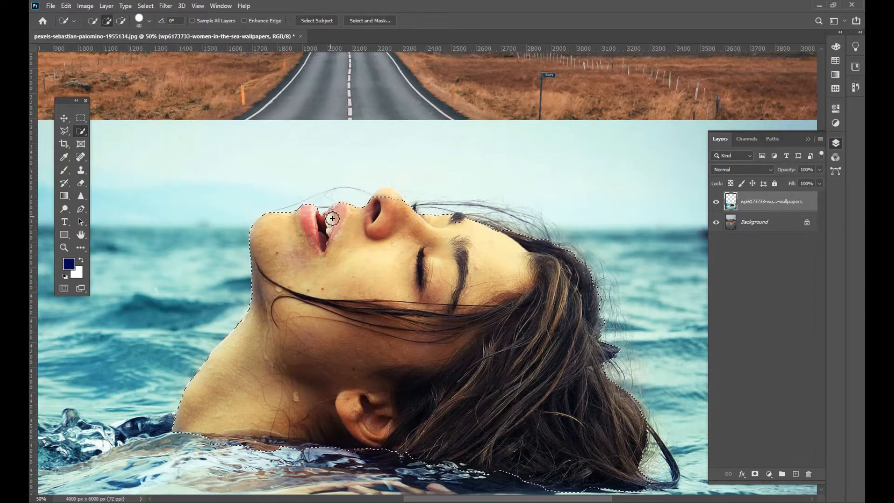
key(ctrl+minus)
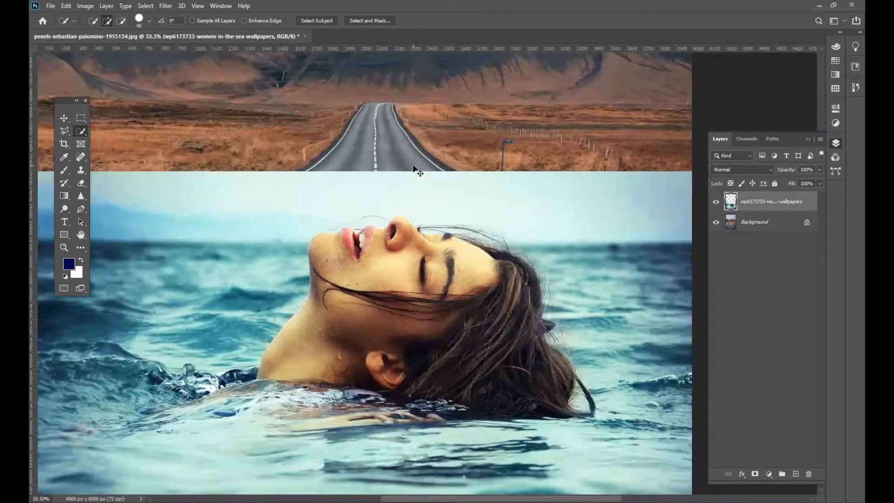
key(ctrl+plus)
key(ctrl+plus)
key(ctrl+plus)
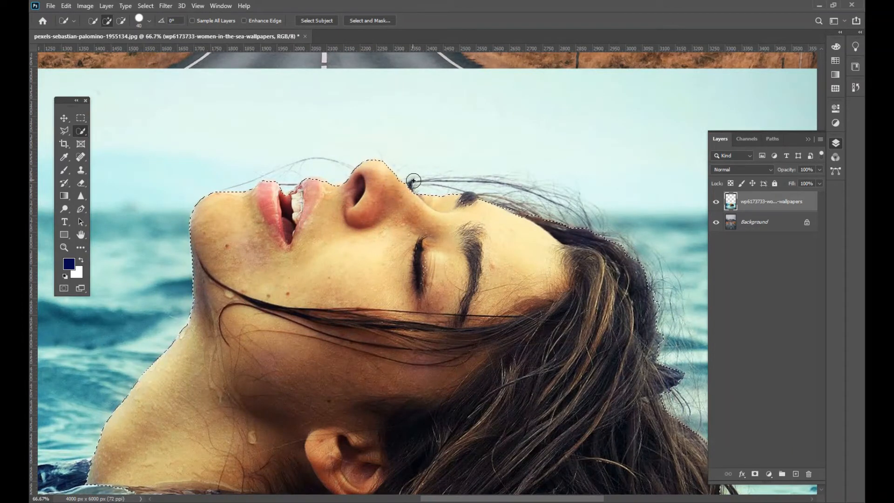
key(alt)
- Add a layer mask from the selection so that only the woman's head and neck show over the road
key(ctrl+minus)
key(ctrl+minus)
key(ctrl+minus)
key(ctrl+minus)
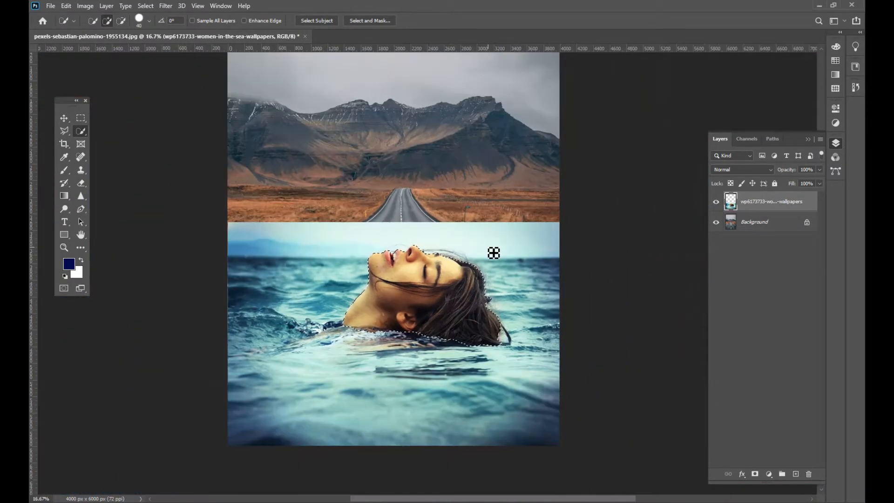
click(755, 473)
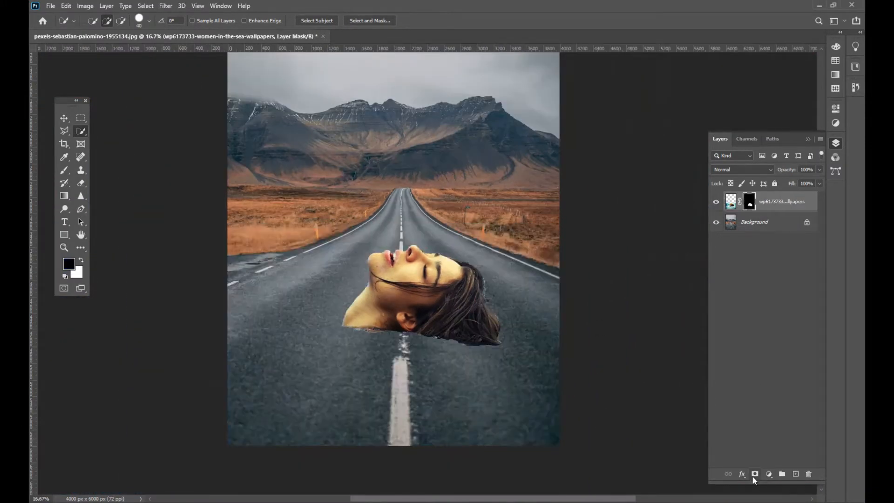
- Refine the hair edges of the mask in Select and Mask with an enlarged brush, outputting to a new layer with layer mask
click(370, 21)
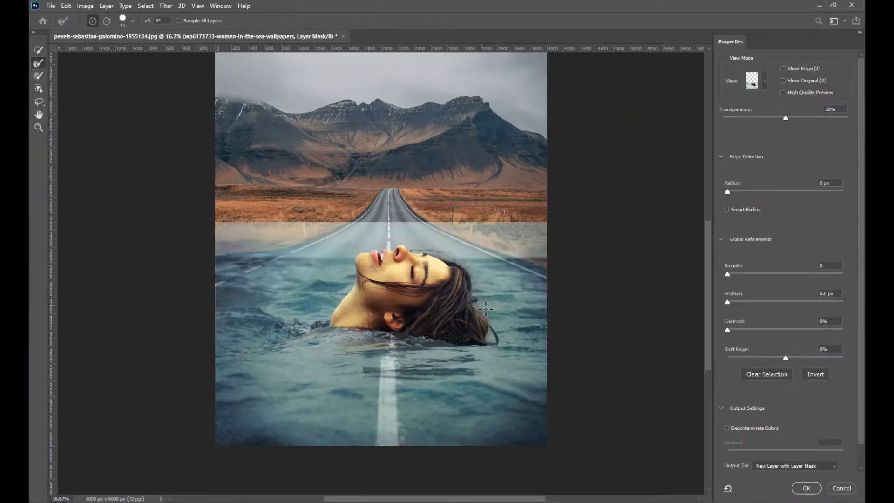
key(bracketright)
key(bracketright)
key(bracketright)
key(bracketright)
key(bracketright)
key(bracketright)
click(806, 488)
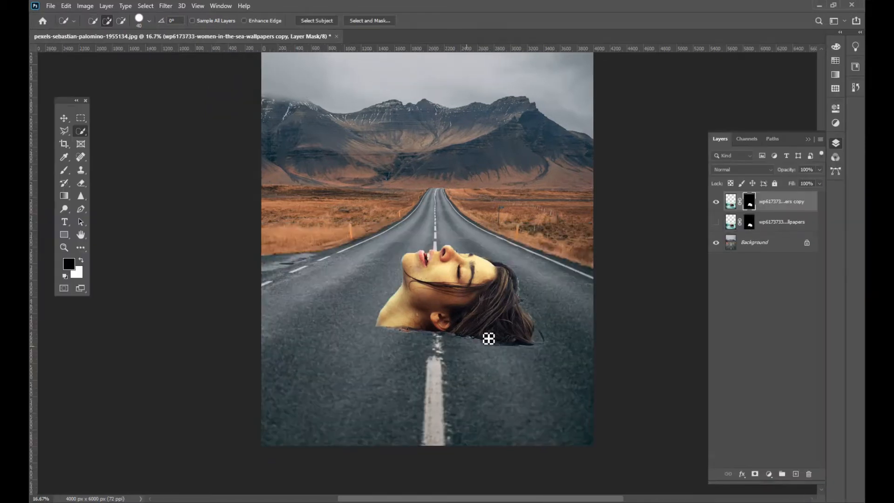
- Compare the original masked layer with the refined copy by toggling the visibility of both layers
click(730, 221)
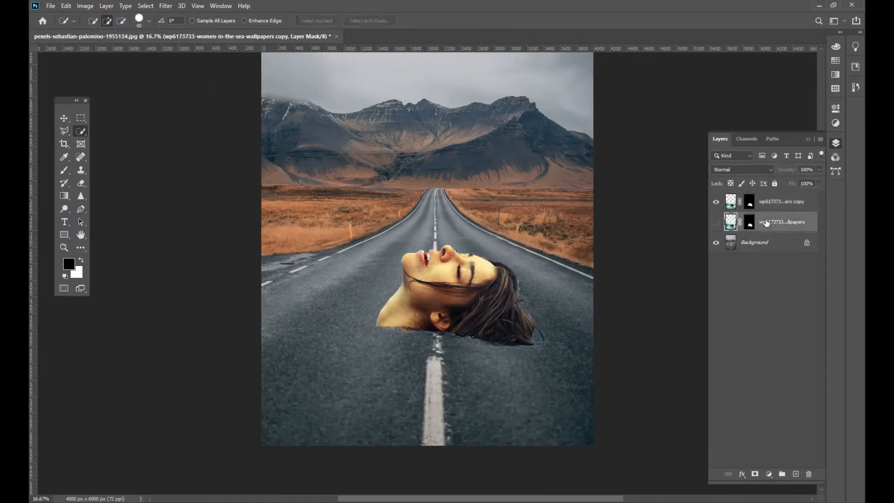
click(715, 202)
click(715, 202)
click(716, 223)
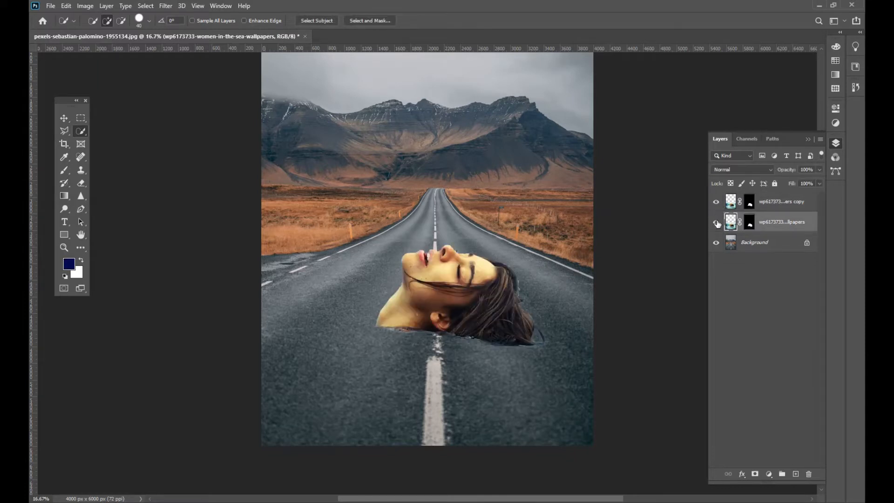
click(716, 202)
click(767, 206)
click(717, 203)
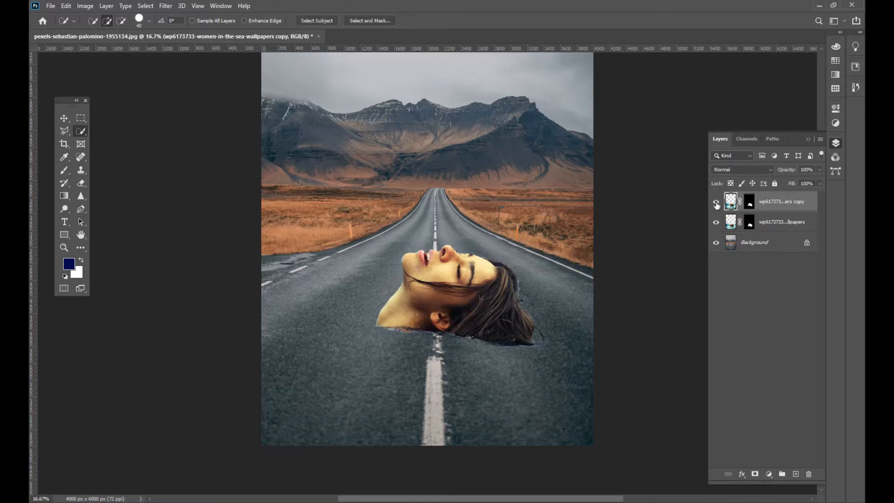
click(716, 203)
click(716, 203)
- Duplicate the refined copy of the woman layer and place the duplicate directly beneath it
right_click(774, 205)
click(670, 137)
click(529, 142)
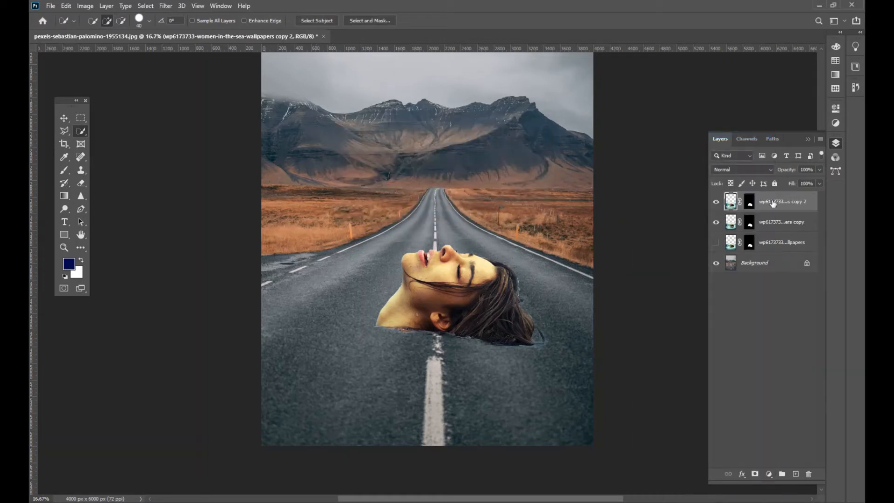
drag(773, 203, 774, 233)
- Paint white on the copy 2 layer's mask with a soft 900 px brush to reveal the water around the head
click(751, 223)
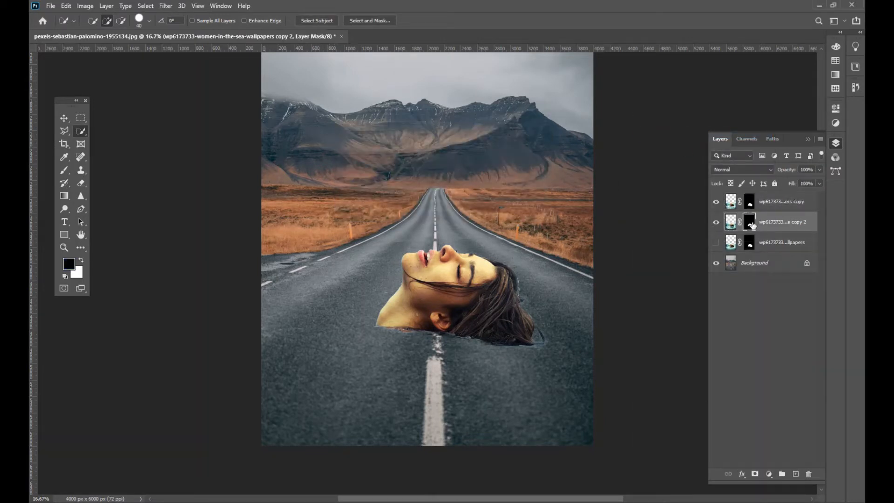
click(66, 170)
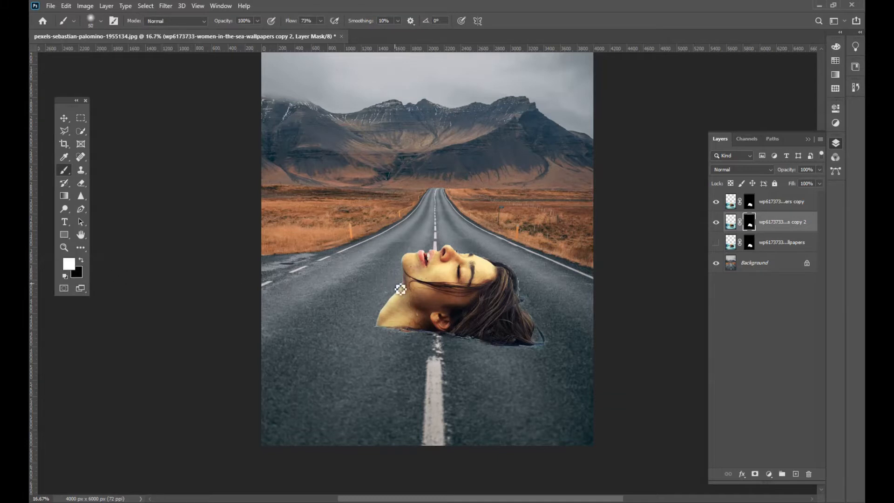
mouse_move(386, 286)
mouse_down()
mouse_move(375, 320)
mouse_move(354, 293)
mouse_move(369, 305)
mouse_move(497, 328)
mouse_move(529, 304)
mouse_up()
mouse_move(349, 309)
mouse_down()
mouse_move(345, 330)
mouse_move(372, 353)
mouse_move(428, 359)
mouse_move(400, 348)
mouse_move(363, 297)
mouse_move(471, 332)
mouse_up()
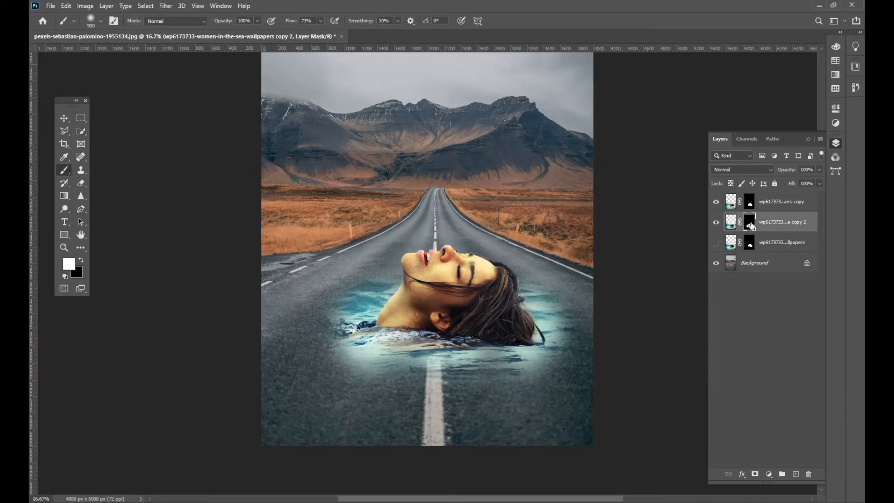
drag(339, 319, 345, 350)
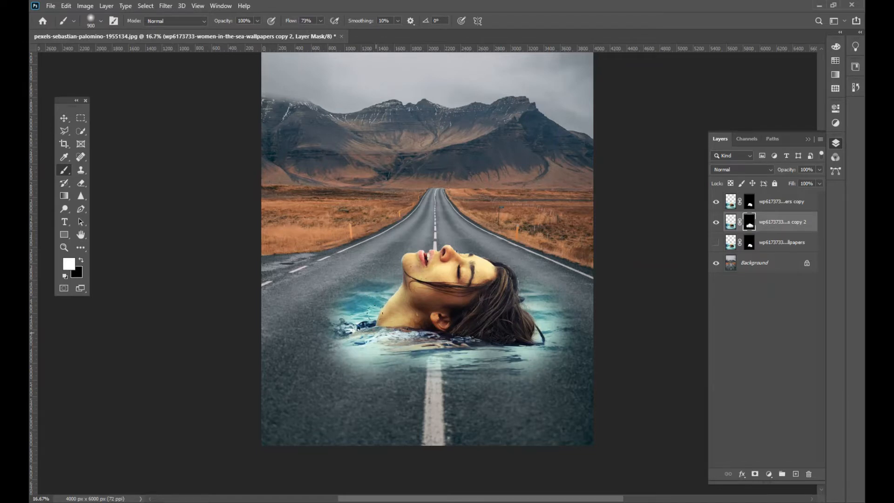
- Duplicate the copy 2 layer and set the lower duplicate's blend mode to Hard Light
right_click(781, 226)
click(675, 135)
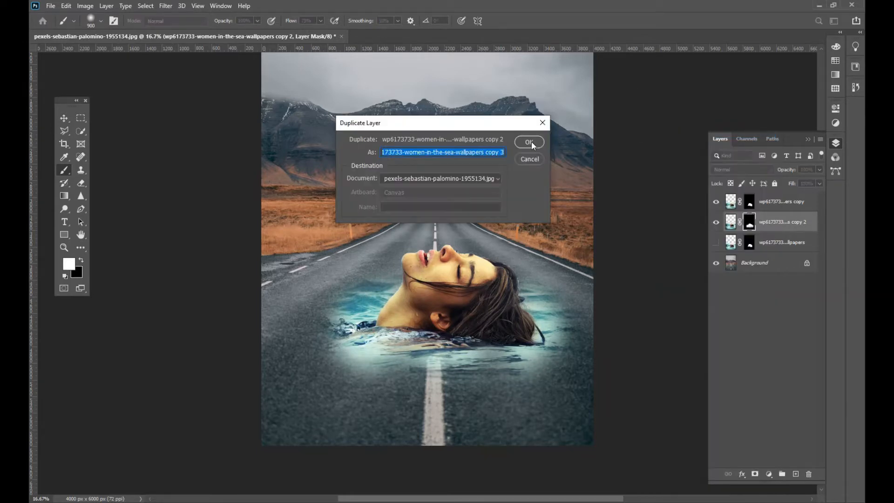
click(529, 141)
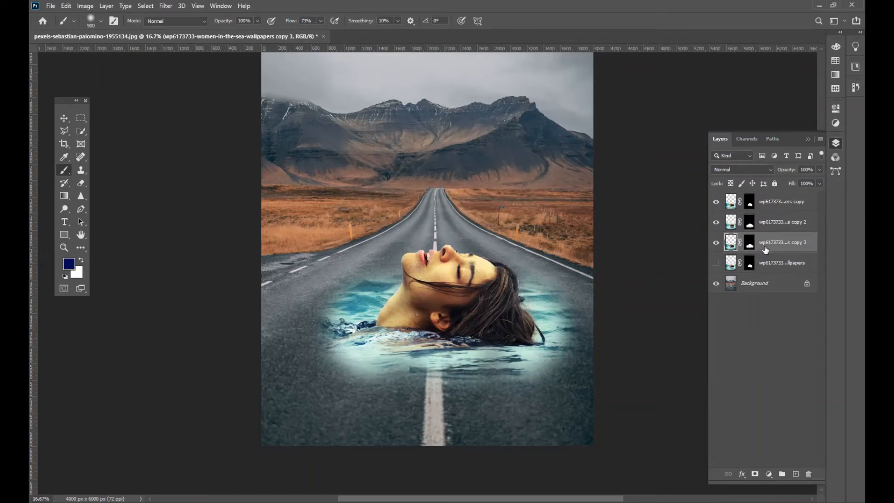
click(741, 169)
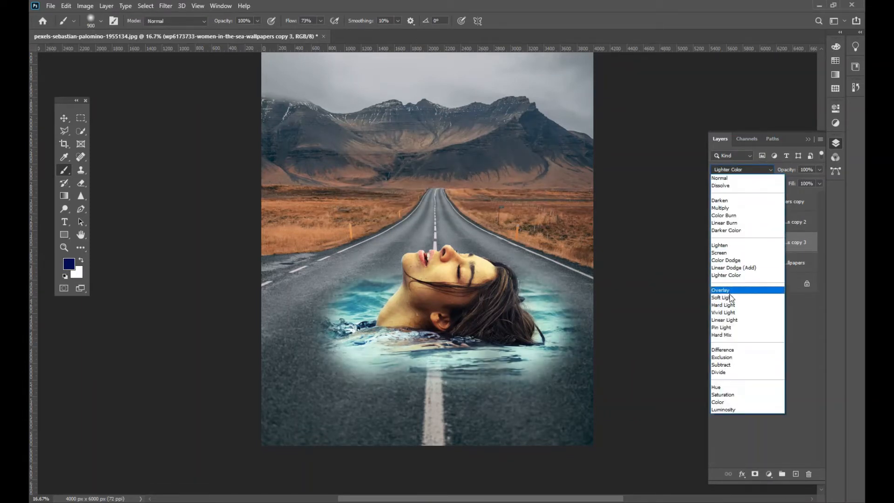
click(728, 304)
click(716, 223)
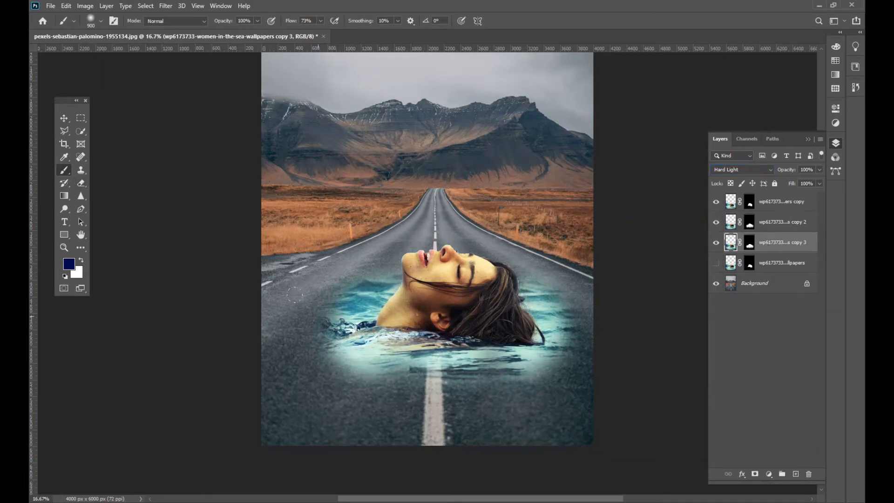
- Paint white on the Hard Light layer's mask to extend the blended water outward across the road
click(749, 243)
mouse_move(303, 310)
mouse_down()
mouse_move(312, 292)
mouse_move(335, 368)
mouse_move(447, 383)
mouse_move(572, 339)
mouse_move(563, 288)
mouse_move(579, 300)
mouse_up()
click(309, 361)
click(326, 384)
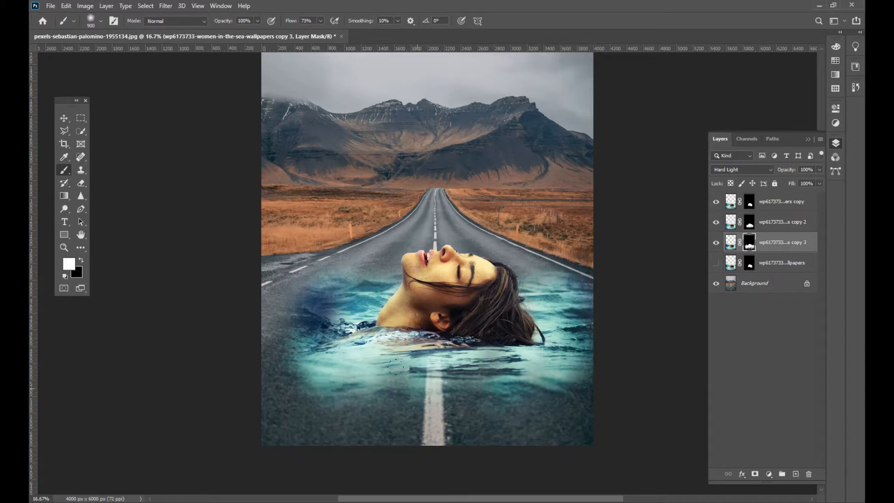
- Touch up the Hard Light layer's mask with white over the lower road, and group the copy 2 and copy 3 layers
click(396, 386)
click(465, 397)
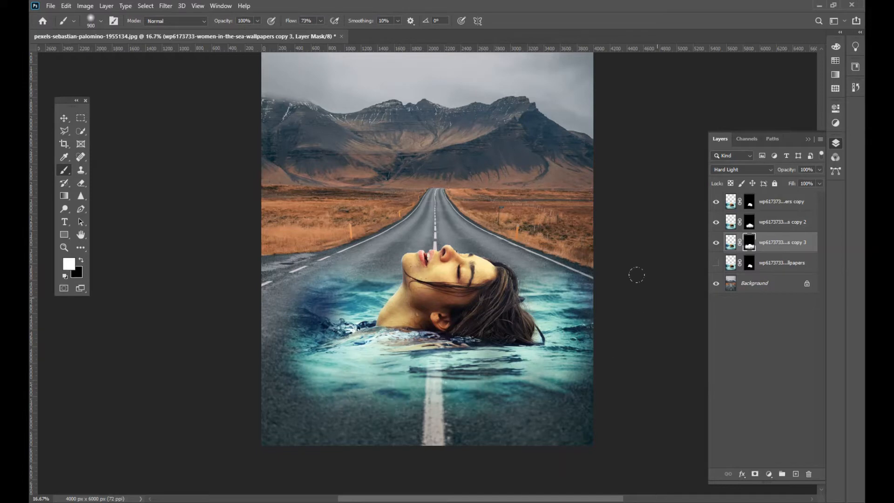
click(768, 225)
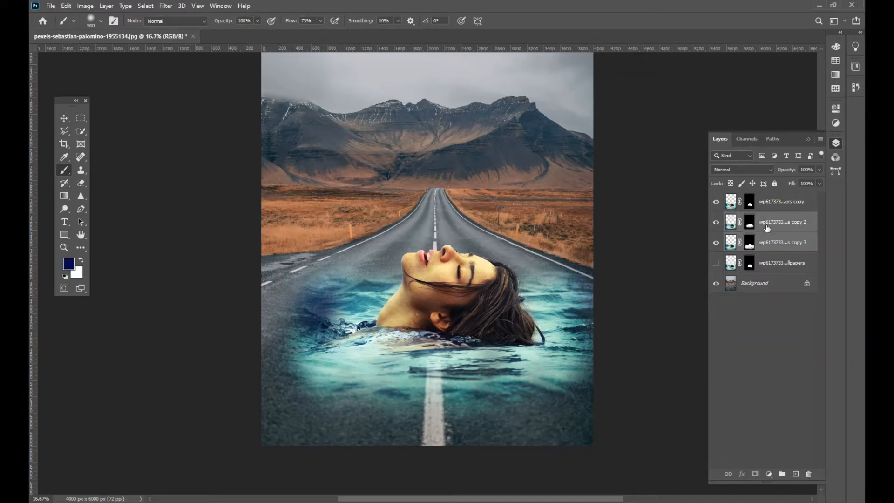
key(ctrl+g)
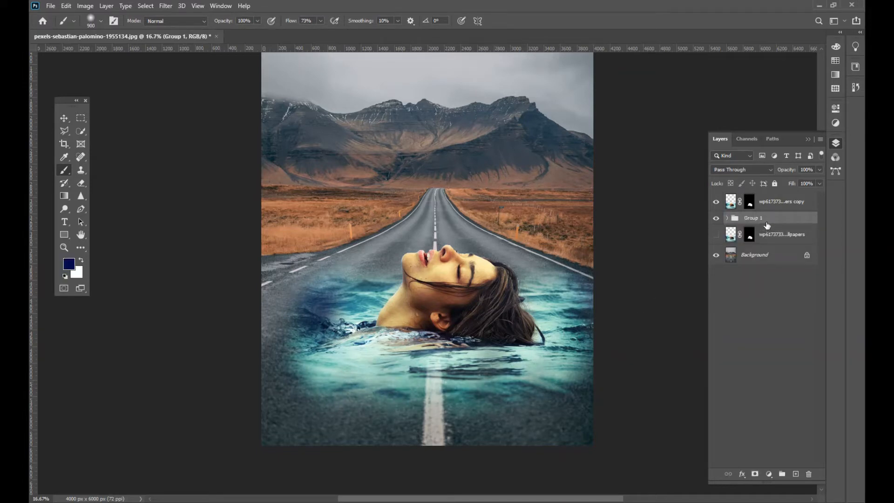
- Add a Hue/Saturation adjustment layer directly above Group 1
click(769, 474)
click(793, 380)
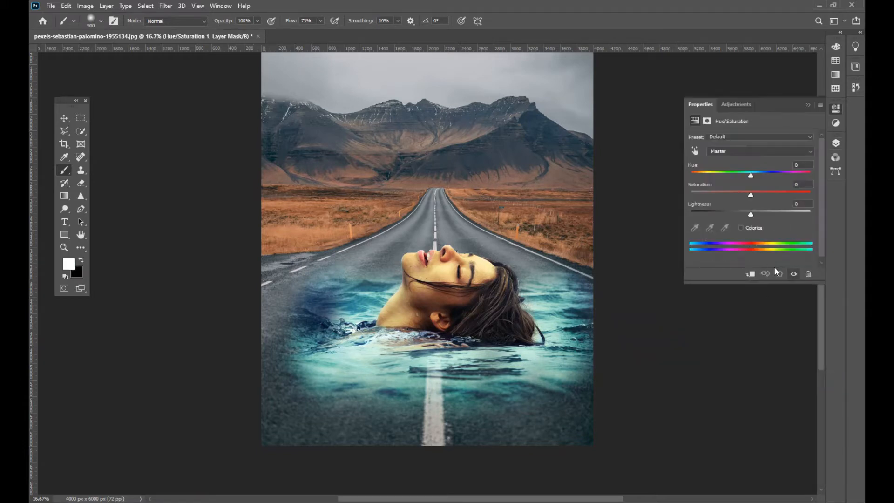
click(808, 106)
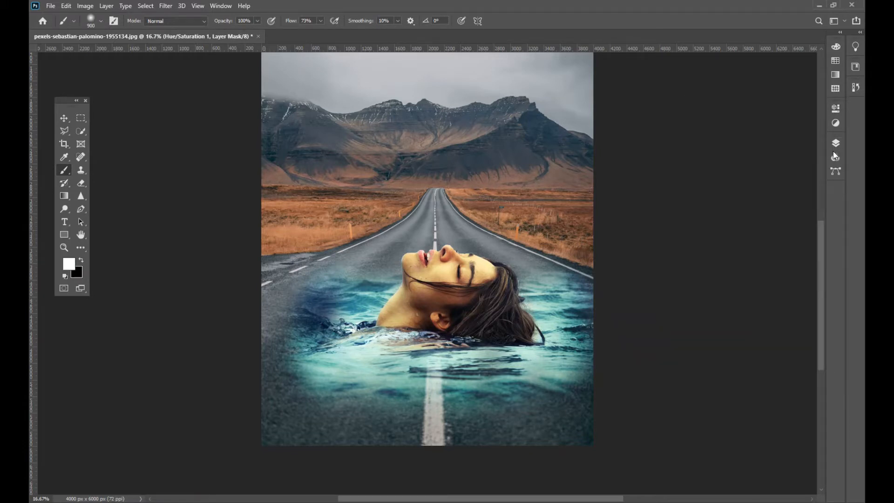
click(835, 143)
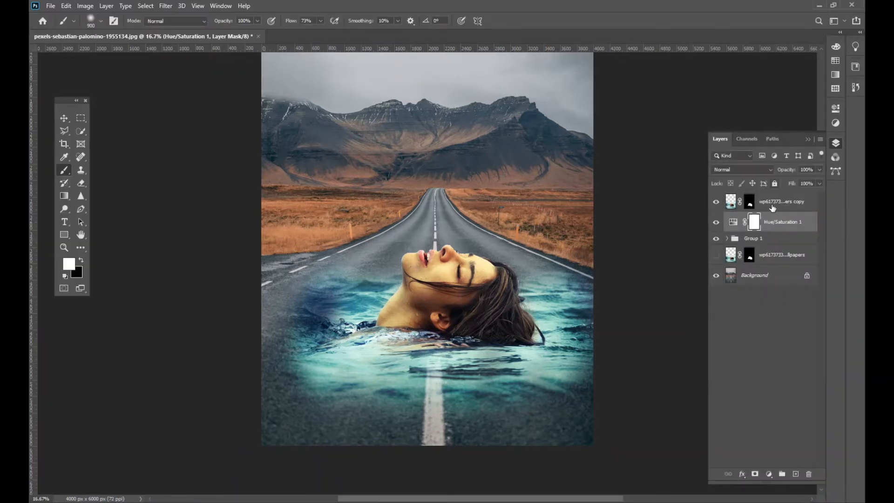
- Set the saturation of both the Cyans and the Blues to -100 in the Hue/Saturation adjustment
double_click(733, 223)
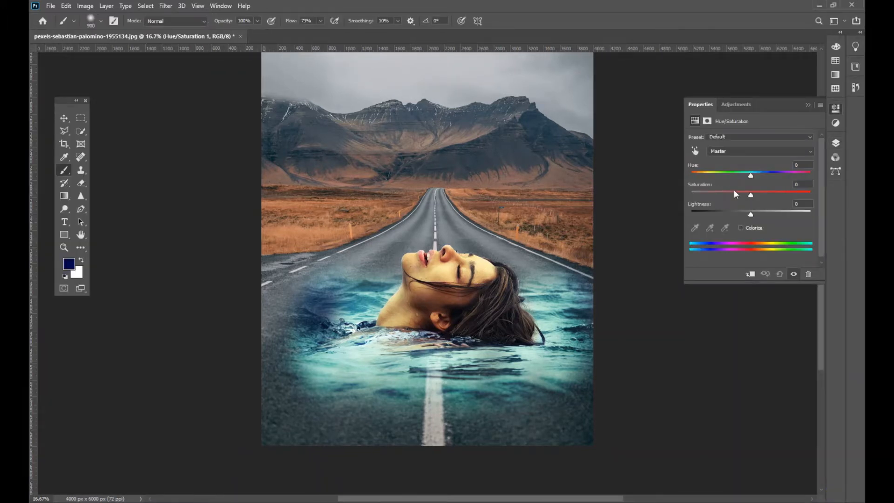
click(758, 151)
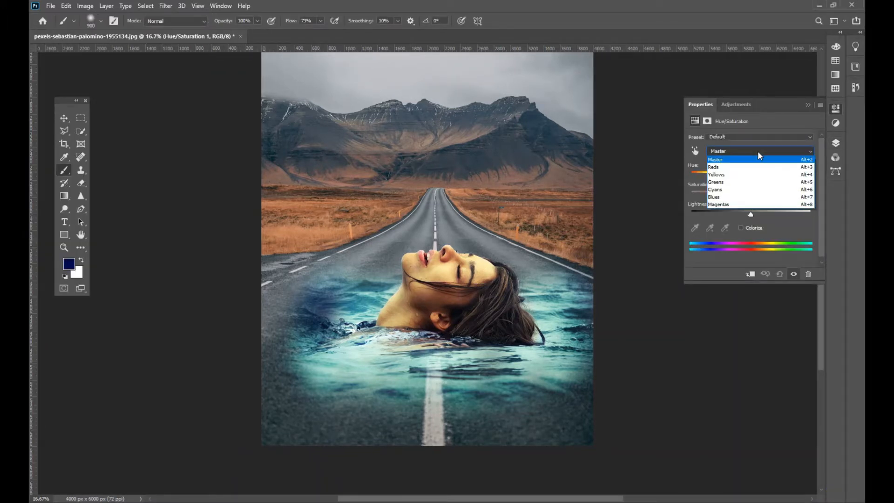
click(722, 194)
drag(750, 195, 679, 200)
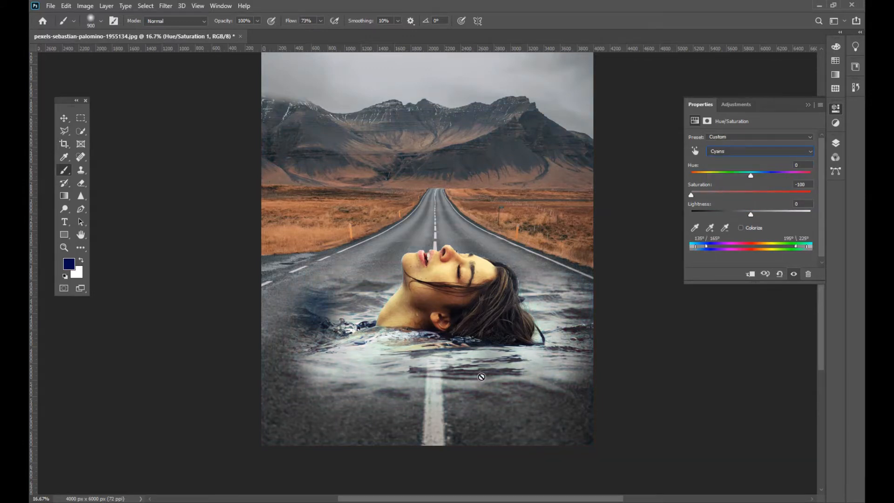
click(758, 151)
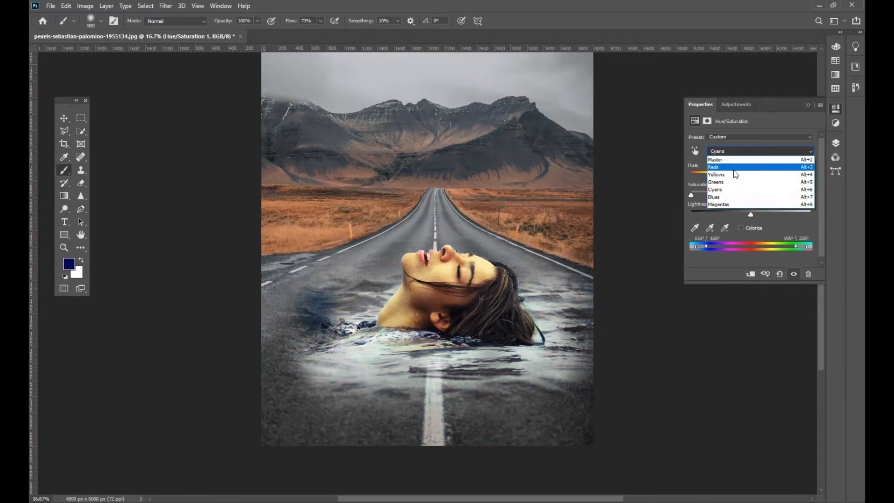
click(728, 198)
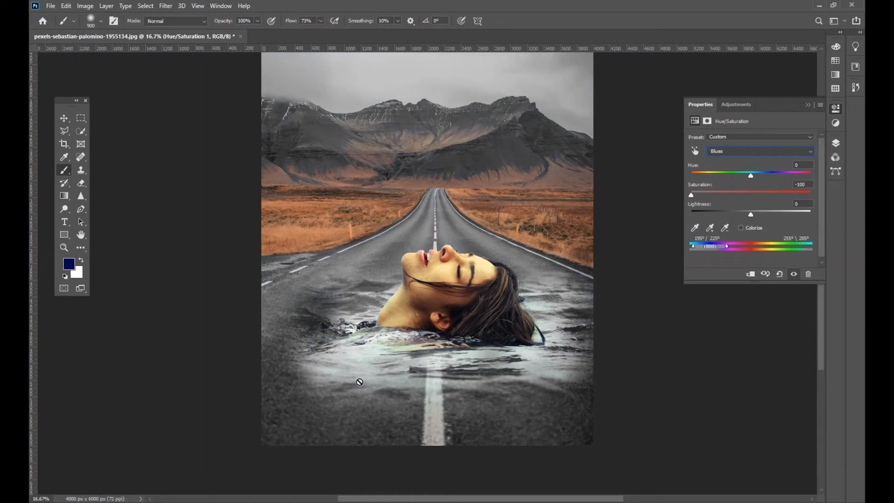
click(835, 108)
click(836, 143)
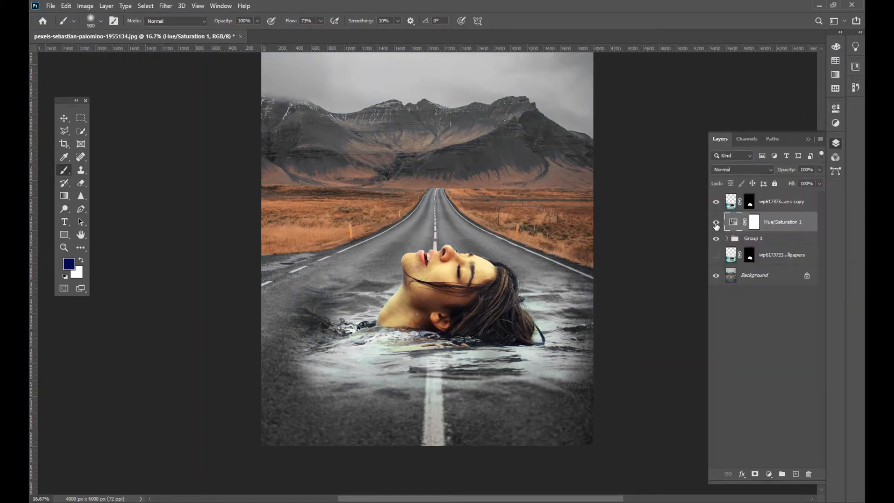
- Toggle the Hue/Saturation layer's visibility to compare the image with and without the desaturation
click(716, 222)
click(715, 223)
click(716, 222)
click(716, 223)
- Paint white on the copy 3 layer's mask with the 900 px brush to spread the water across the whole lower road
click(729, 239)
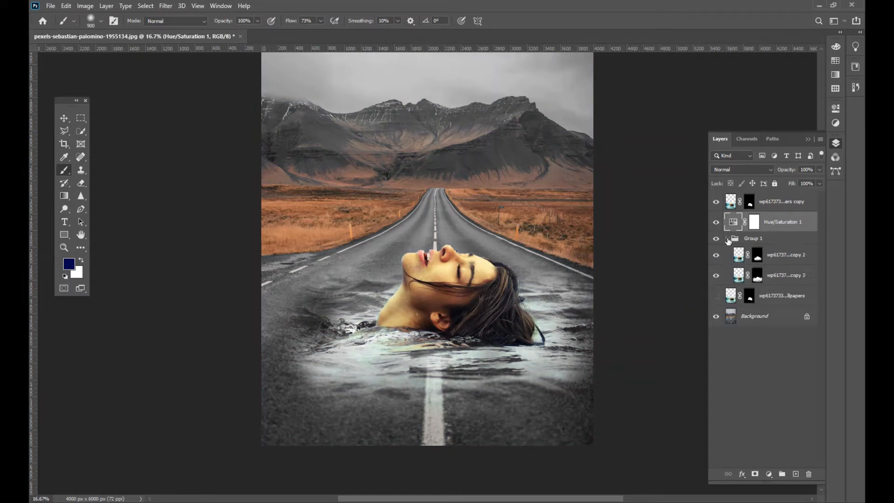
click(729, 240)
click(776, 239)
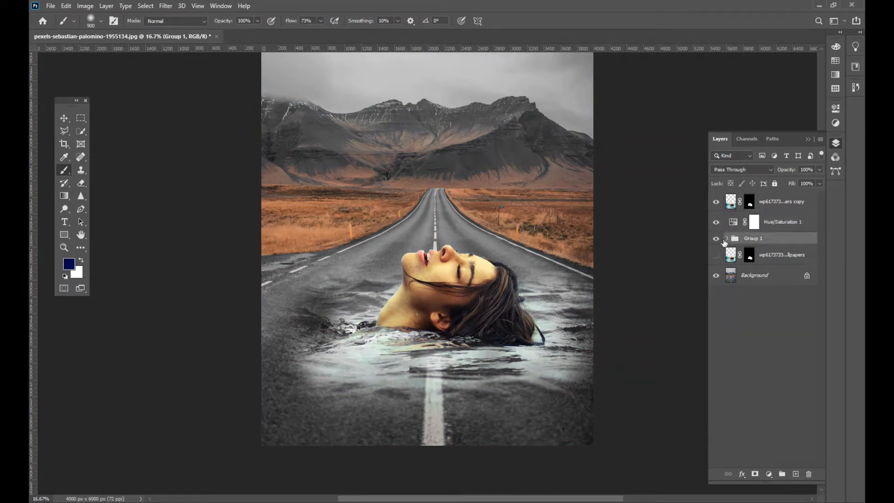
click(727, 239)
click(758, 276)
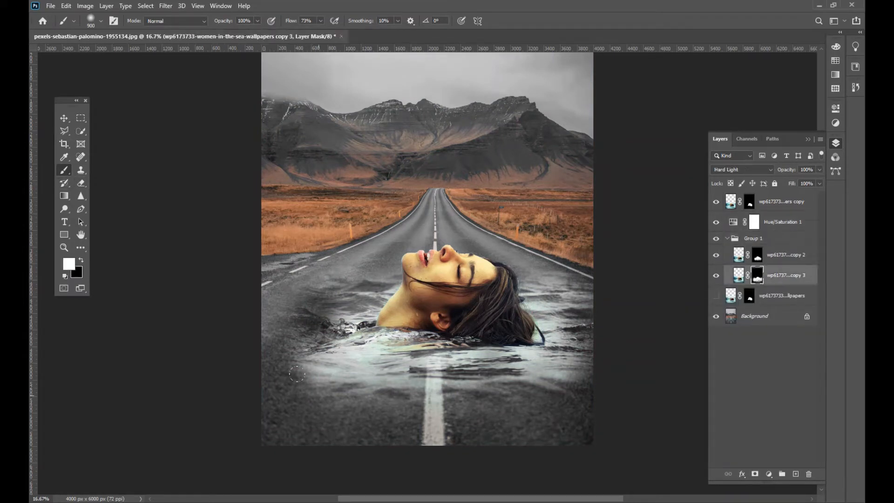
mouse_move(297, 373)
mouse_down()
mouse_move(278, 368)
mouse_move(276, 417)
mouse_move(260, 389)
mouse_move(322, 378)
mouse_move(444, 445)
mouse_move(375, 366)
mouse_move(579, 381)
mouse_move(410, 416)
mouse_move(265, 304)
mouse_move(320, 309)
mouse_move(245, 282)
mouse_move(318, 278)
mouse_move(286, 279)
mouse_up()
mouse_move(353, 270)
mouse_down()
mouse_move(421, 242)
mouse_move(489, 247)
mouse_move(517, 363)
mouse_move(293, 265)
mouse_move(267, 265)
mouse_move(354, 242)
mouse_move(581, 245)
mouse_move(568, 247)
mouse_up()
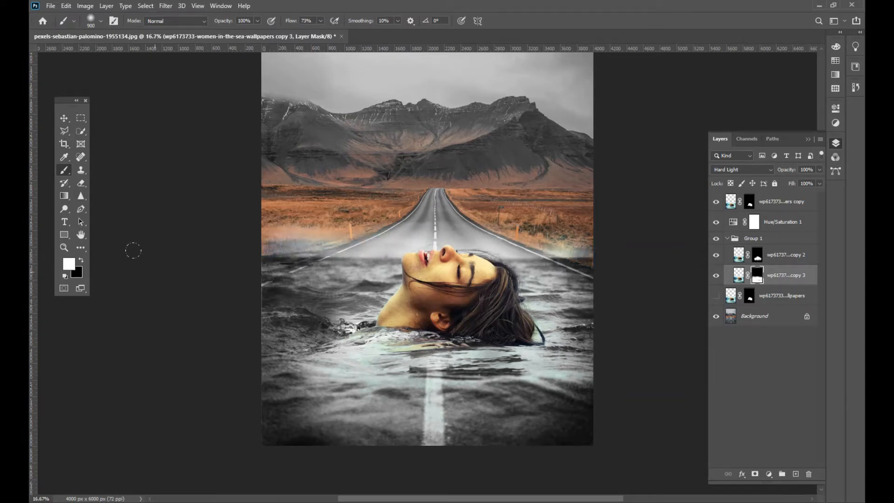
- Paint black on the copy 3 mask with a 175 px brush to clear the water haze from the grass and road edges
click(81, 260)
key(ctrl+plus)
mouse_move(188, 249)
mouse_down()
mouse_move(208, 236)
mouse_move(193, 272)
mouse_move(272, 232)
mouse_move(201, 264)
mouse_move(243, 224)
mouse_move(183, 231)
mouse_up()
mouse_move(195, 264)
mouse_down()
mouse_move(259, 226)
mouse_move(252, 199)
mouse_move(201, 206)
mouse_move(290, 221)
mouse_move(282, 228)
mouse_move(377, 188)
mouse_move(437, 187)
mouse_up()
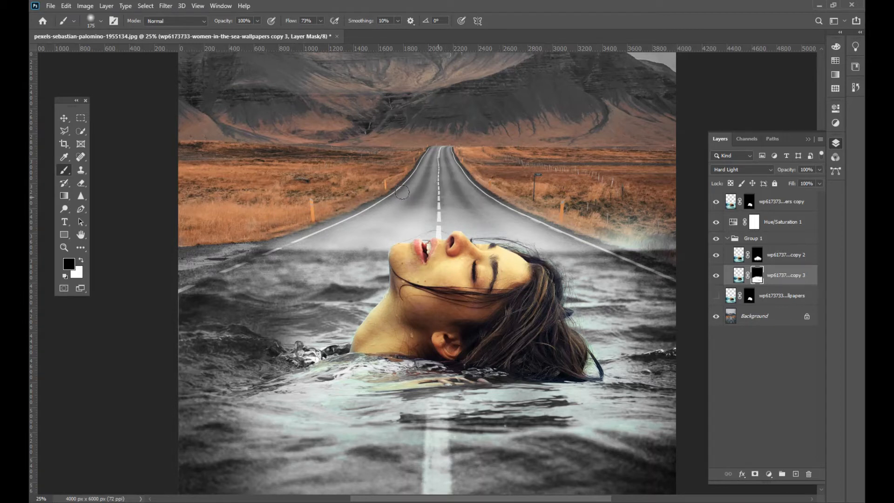
mouse_move(514, 198)
mouse_down()
mouse_move(668, 254)
mouse_move(654, 242)
mouse_move(689, 233)
mouse_move(603, 214)
mouse_move(610, 188)
mouse_up()
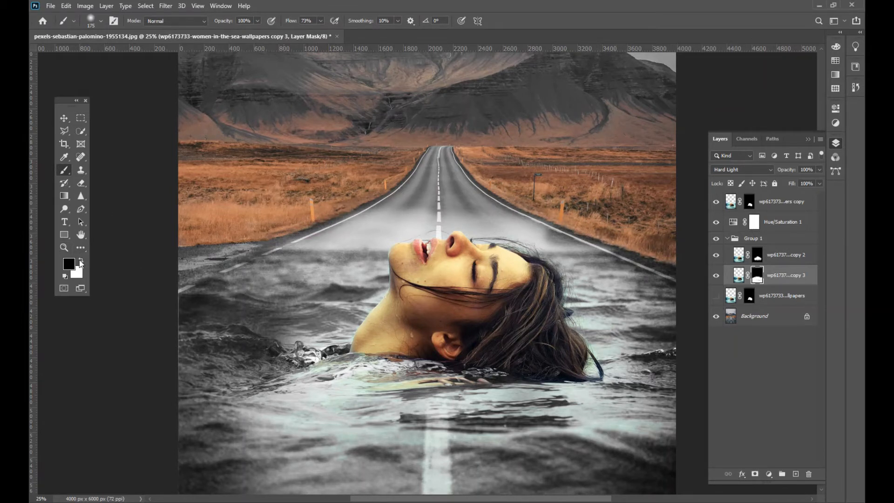
- Paint white on the copy 3 mask to bring back the water along the shoreline on both sides of the road
click(81, 262)
mouse_move(166, 265)
mouse_down()
mouse_move(218, 250)
mouse_move(262, 247)
mouse_move(180, 280)
mouse_move(294, 259)
mouse_up()
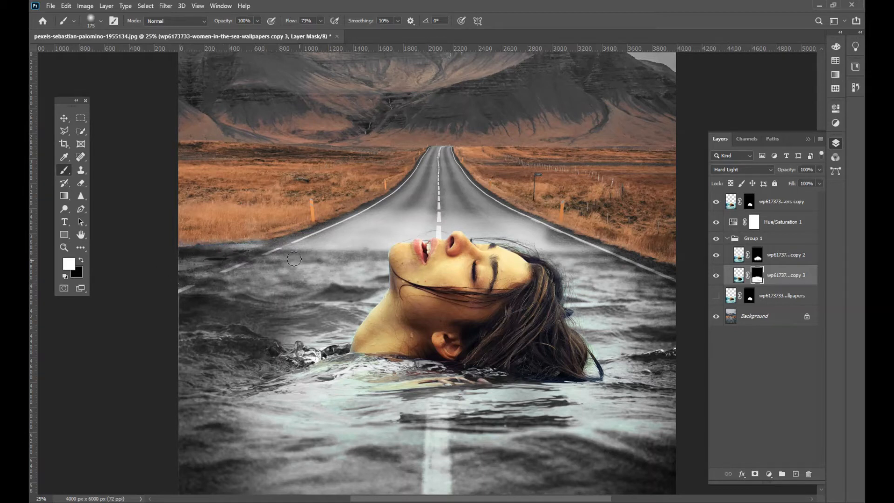
mouse_move(638, 268)
mouse_down()
mouse_move(549, 237)
mouse_move(642, 266)
mouse_up()
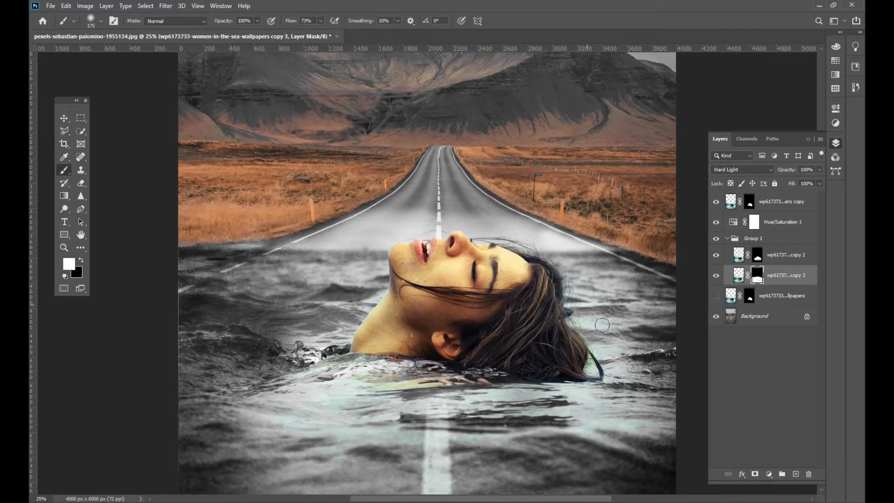
- Clip the Hue/Saturation 1 adjustment to Group 1 so it affects only the grouped water layers
click(65, 118)
key(ctrl+minus)
key(ctrl+minus)
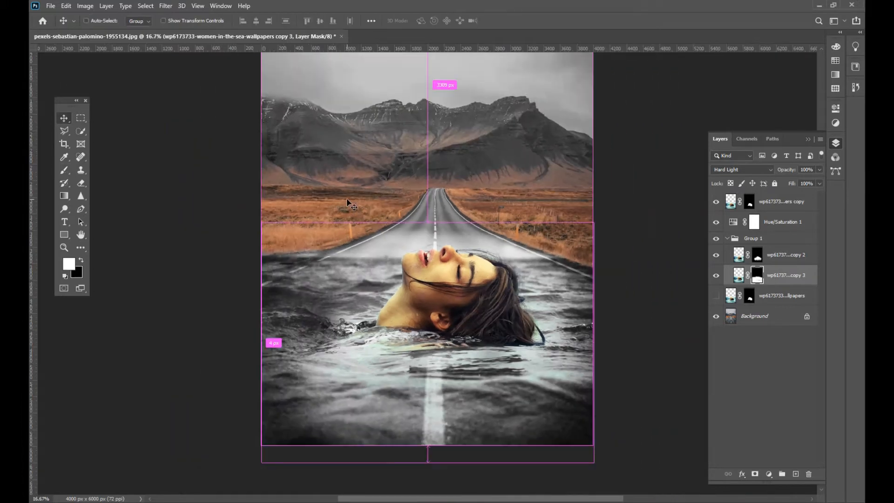
key(ctrl+plus)
drag(532, 205, 469, 264)
key(ctrl+minus)
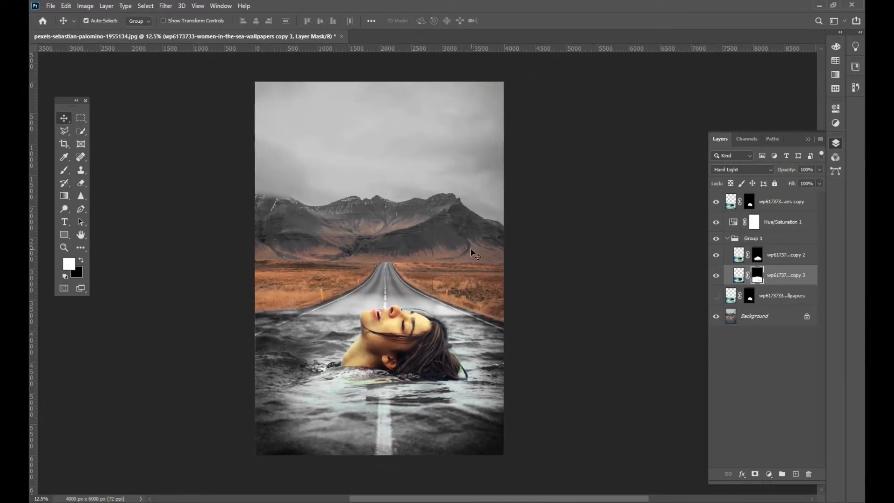
key(ctrl+plus)
click(727, 239)
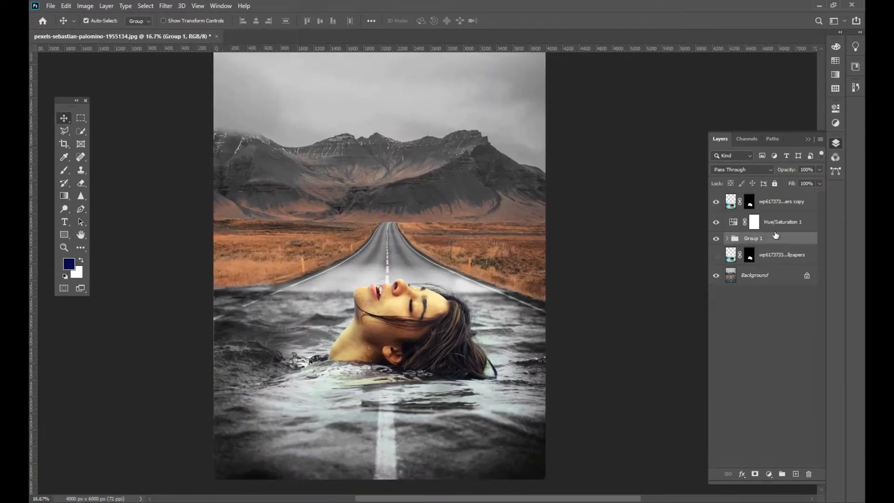
click(782, 222)
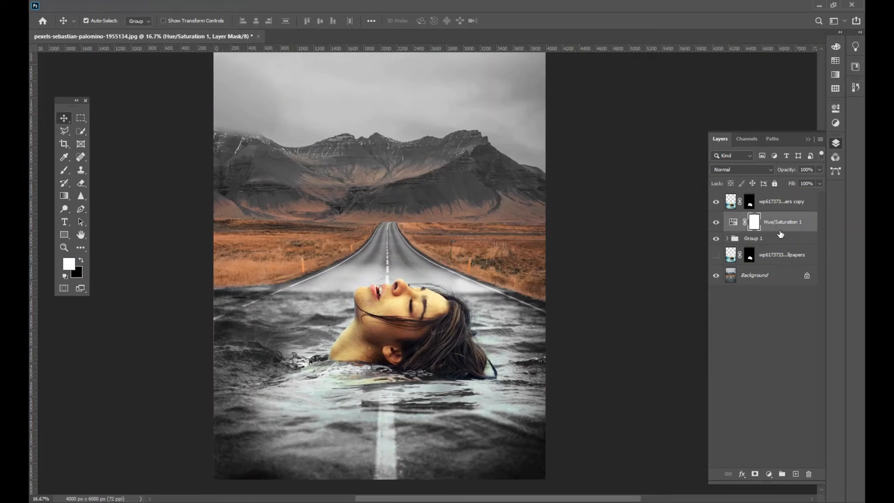
key(ctrl+0)
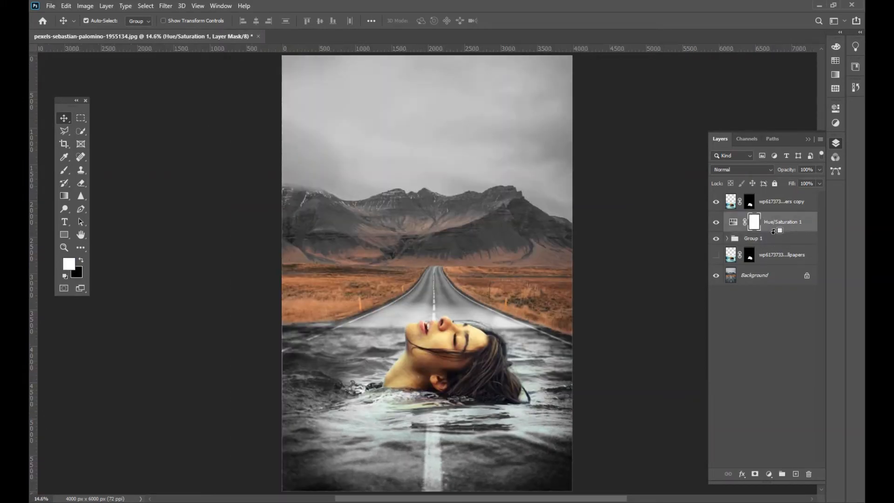
drag(460, 269, 446, 228)
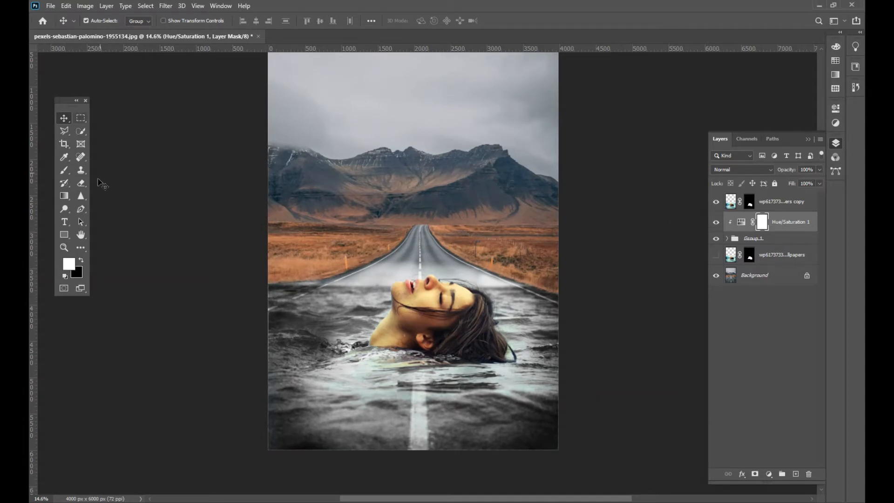
- Target the copy 3 layer's mask inside Group 1 with the Brush tool
click(727, 238)
click(757, 275)
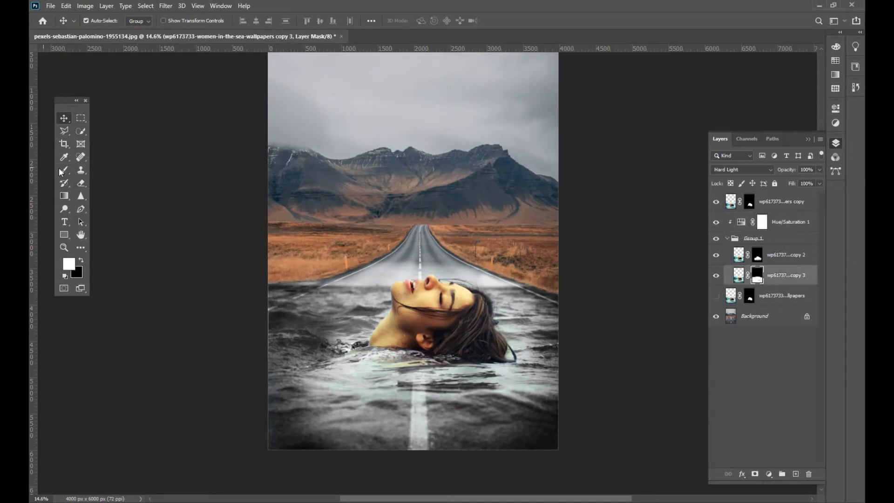
click(65, 170)
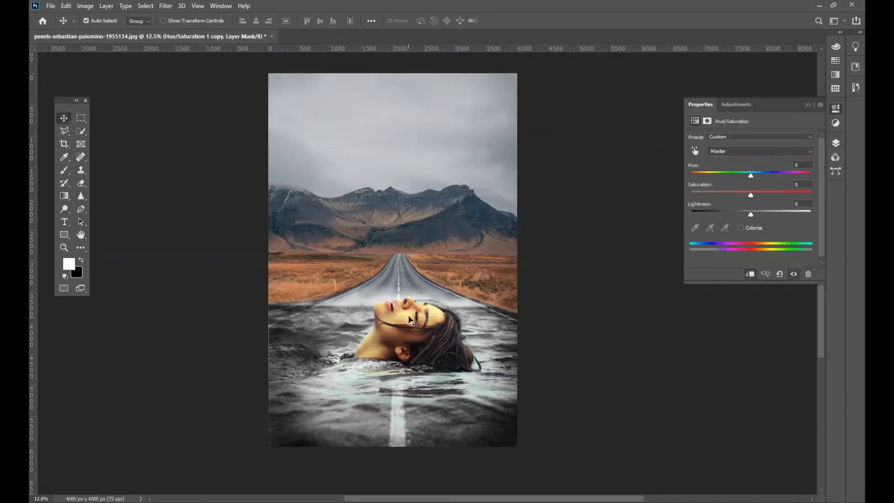
- Lower the Yellows saturation in the Hue/Saturation copy clipped to the floating woman, and toggle it to compare her skin tone
click(759, 151)
click(726, 170)
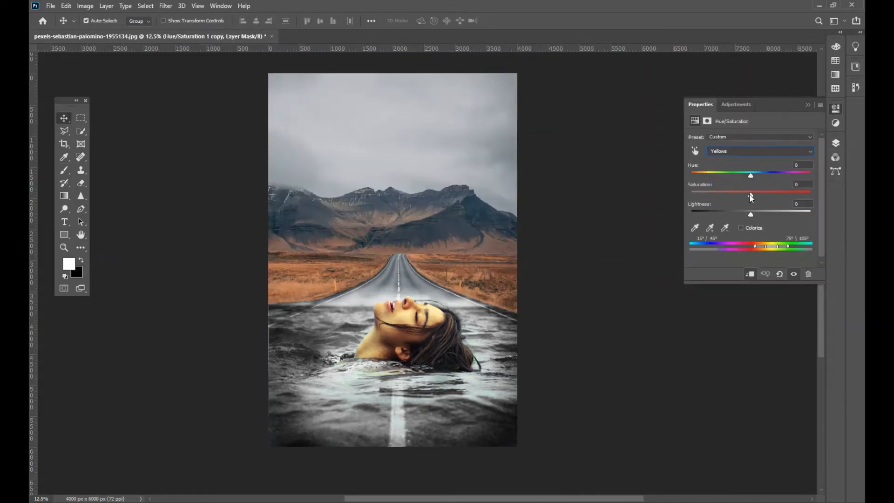
click(808, 105)
click(836, 143)
click(716, 201)
click(716, 202)
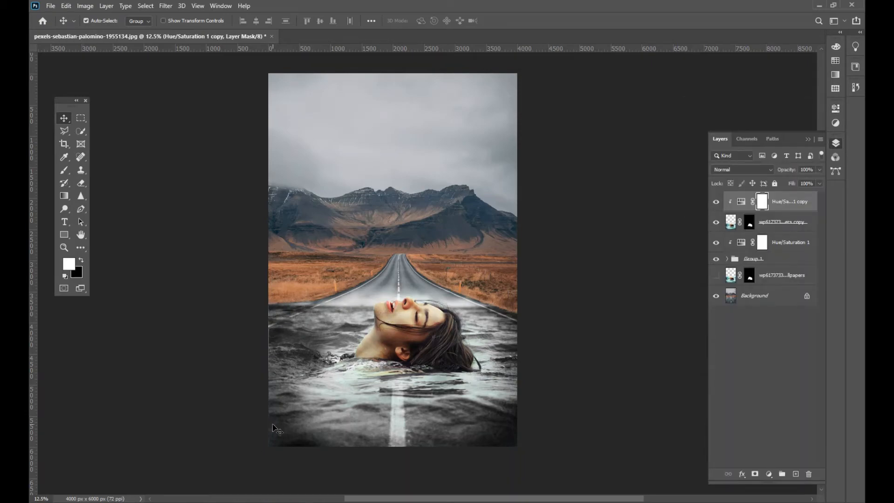
- Place the 1835781 photo of a woman standing in the sea into the composition and lower its opacity to 36%
mouse_move(239, 501)
click(212, 467)
drag(512, 84, 527, 335)
drag(820, 173, 787, 177)
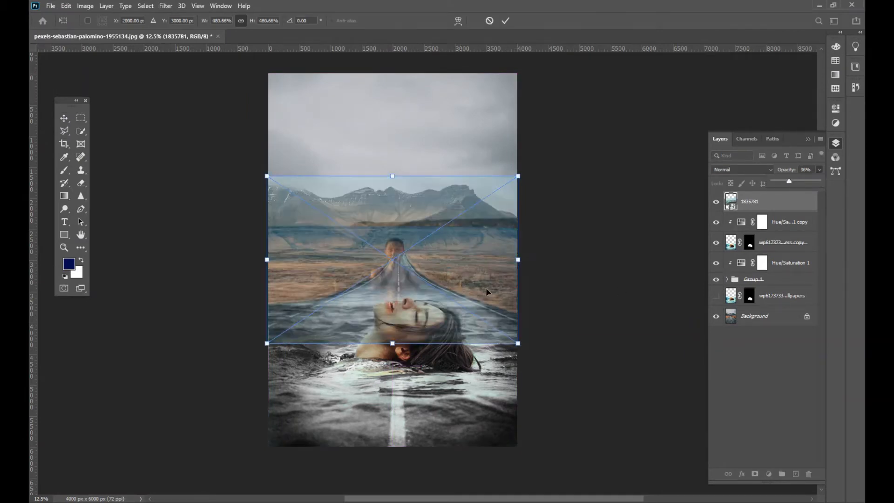
- Scale the placed sea photo down to 200.88% and position it over the road just above the floating head
drag(449, 289, 381, 314)
drag(197, 206, 235, 231)
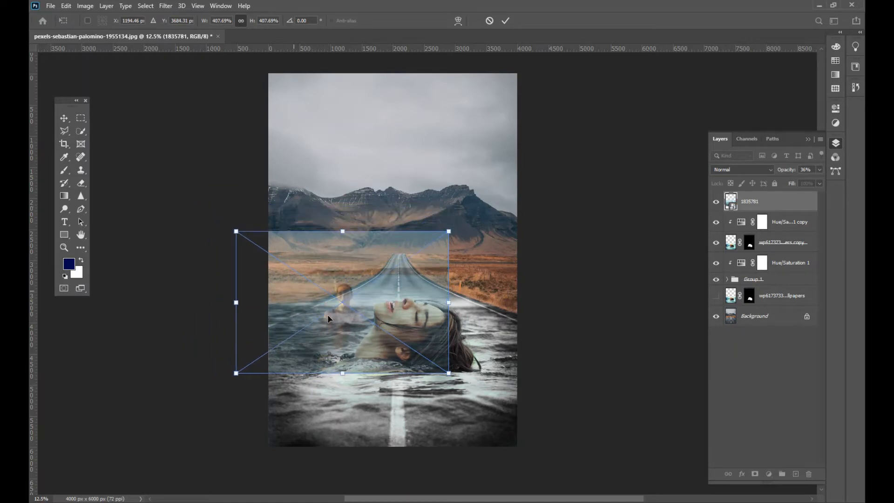
drag(397, 344, 404, 327)
drag(456, 215, 422, 237)
drag(360, 337, 442, 310)
drag(504, 209, 462, 237)
drag(431, 301, 449, 293)
drag(481, 229, 470, 235)
drag(445, 298, 446, 299)
drag(471, 236, 460, 245)
drag(441, 289, 448, 286)
drag(466, 241, 456, 247)
drag(440, 290, 444, 288)
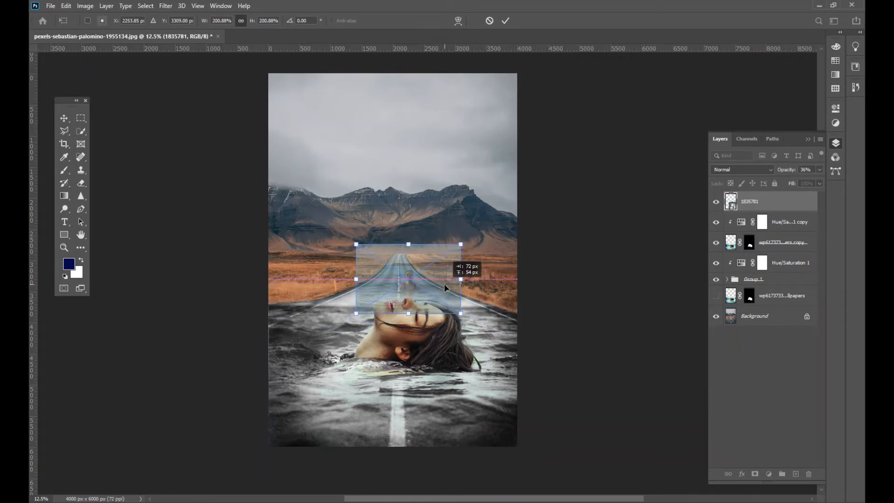
- Restore the placed sea photo's opacity to 100% and commit its placement
drag(790, 182, 821, 182)
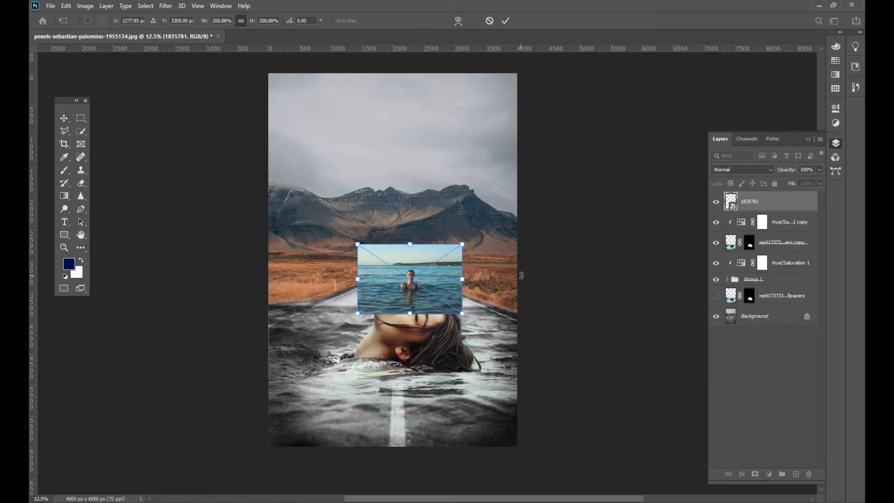
key(ctrl+plus)
key(ctrl+plus)
key(ctrl+plus)
key(ctrl+plus)
key(Return)
key(ctrl+plus)
key(ctrl+plus)
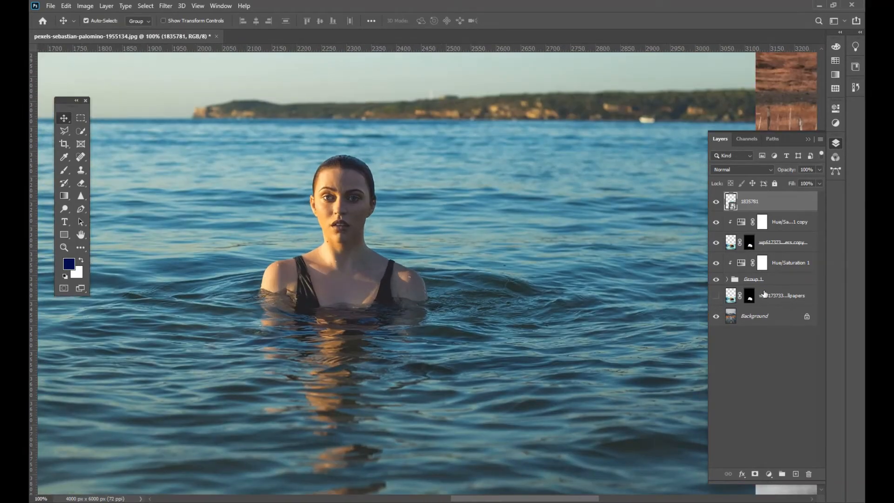
- Group the floating woman's layers and their Hue/Saturation adjustments, and name the group "Pic one"
click(763, 294)
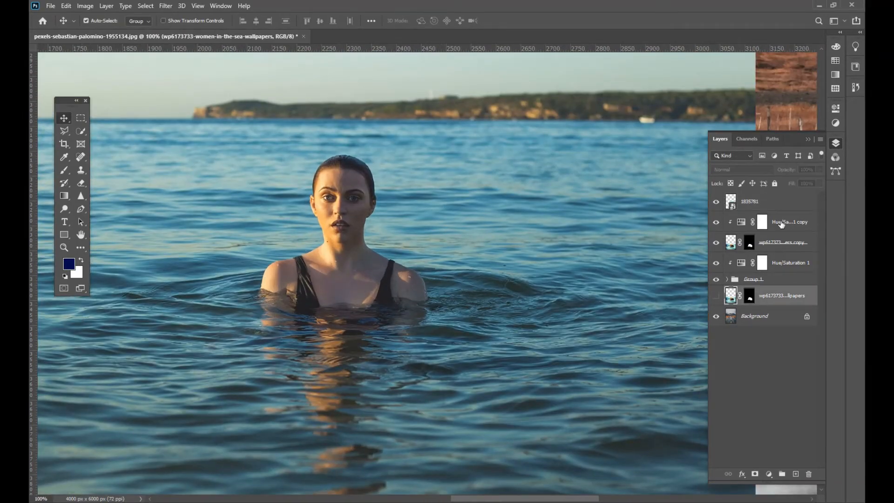
shift+click(780, 223)
key(ctrl+g)
click(726, 217)
click(726, 217)
double_click(756, 219)
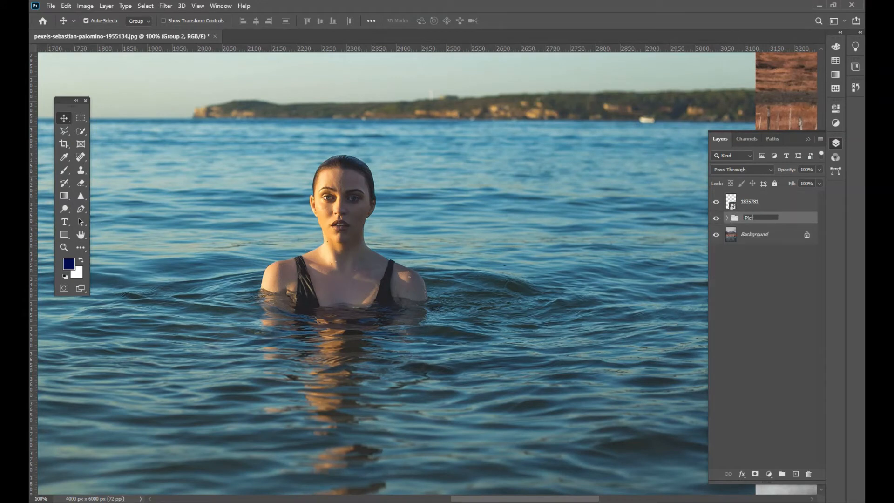
- Rasterize the 1835781 layer, select the standing woman's head, shoulders and swimsuit with Quick Selection, and mask out her surroundings
click(748, 202)
right_click(748, 202)
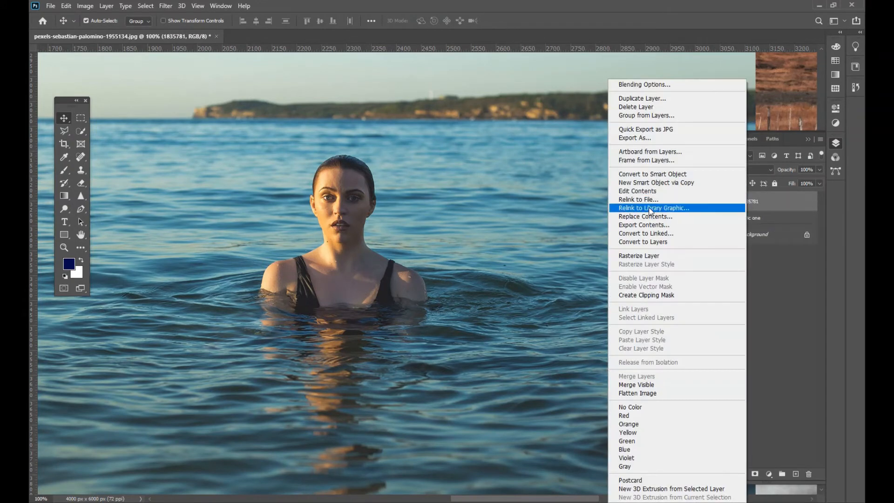
click(743, 204)
key(w)
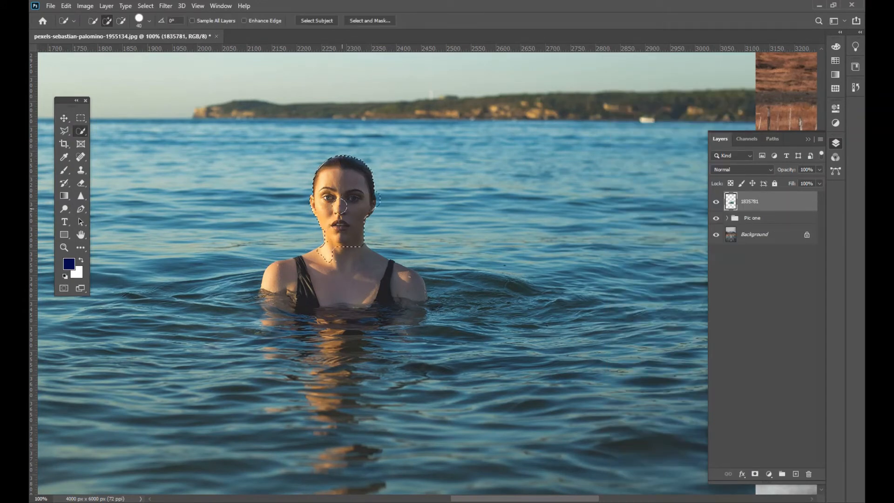
mouse_move(311, 263)
mouse_down()
mouse_move(279, 282)
mouse_move(391, 279)
mouse_move(425, 317)
mouse_move(365, 320)
mouse_move(275, 305)
mouse_move(260, 290)
mouse_move(414, 303)
mouse_up()
key(v)
click(755, 474)
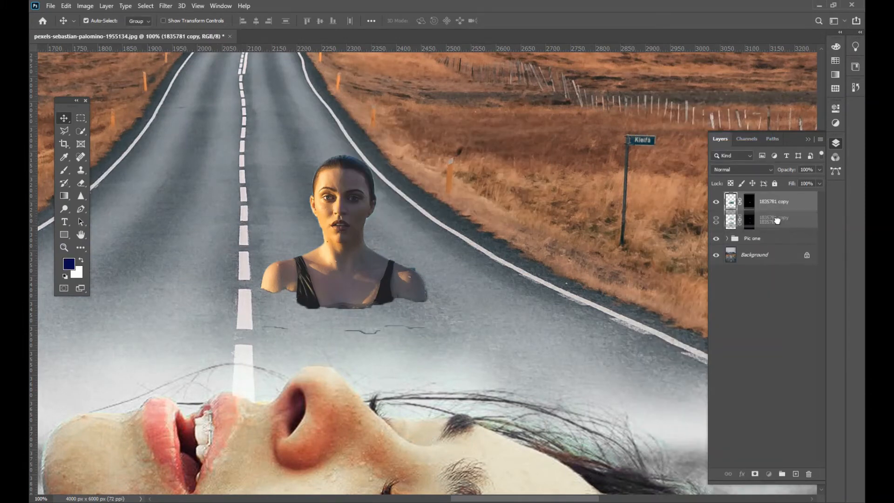
- Duplicate the masked 1835781 layer beneath the original and paint white on the copy's mask to reveal water around the bather
drag(777, 219, 777, 223)
click(749, 222)
click(64, 170)
mouse_move(260, 282)
mouse_down()
mouse_move(254, 284)
mouse_move(305, 319)
mouse_move(391, 336)
mouse_move(454, 302)
mouse_move(312, 251)
mouse_move(247, 292)
mouse_up()
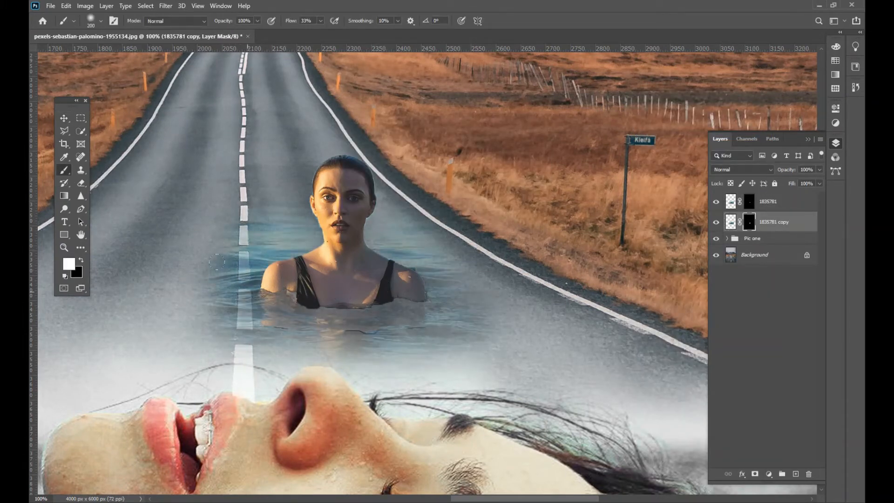
mouse_move(216, 262)
mouse_down()
mouse_move(373, 246)
mouse_move(376, 253)
mouse_move(370, 225)
mouse_move(264, 225)
mouse_move(272, 133)
mouse_move(265, 225)
mouse_move(372, 278)
mouse_move(364, 237)
mouse_move(296, 236)
mouse_move(215, 262)
mouse_move(347, 285)
mouse_move(279, 280)
mouse_move(229, 244)
mouse_up()
- Duplicate the 1835781 copy layer as "1835781 copy 2" and set its blending mode to Hard Light
right_click(783, 225)
click(675, 139)
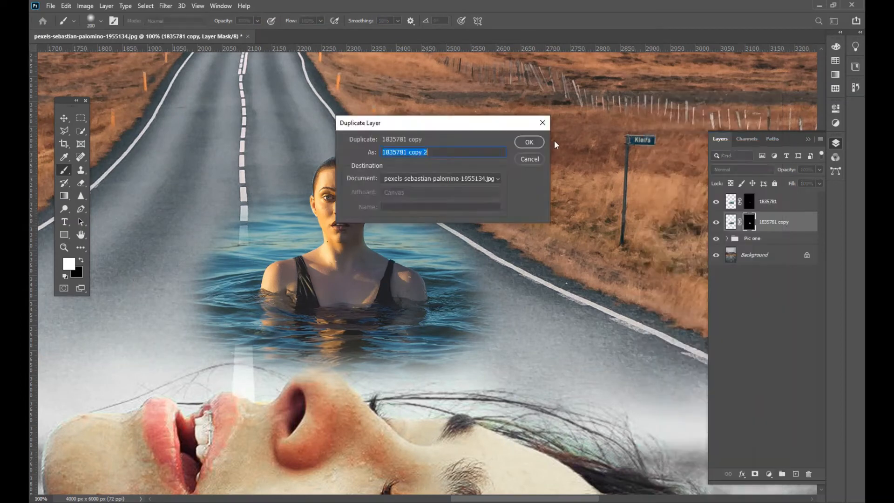
click(530, 141)
click(742, 169)
click(736, 308)
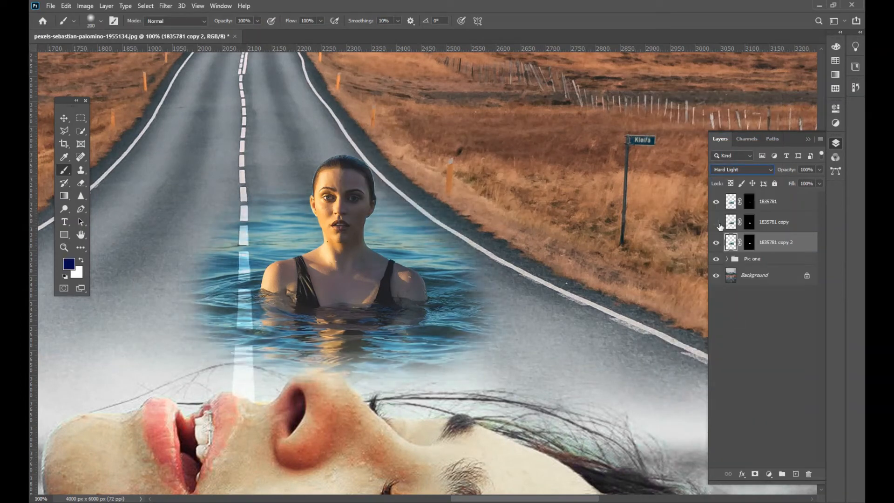
- Undo the stray stroke on 1835781 copy 2 and paint its mask to spread the water across the road around the bather
key(ctrl+z)
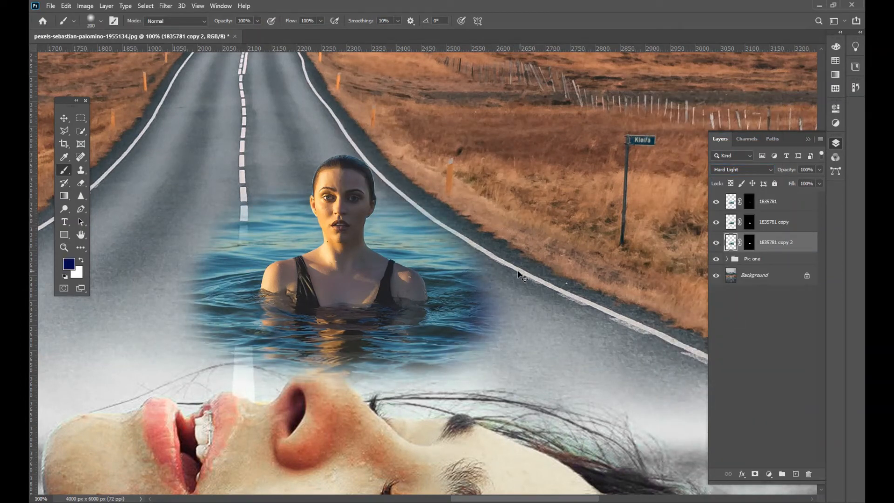
key(ctrl+z)
click(748, 244)
mouse_move(498, 291)
mouse_down()
mouse_move(512, 314)
mouse_move(241, 346)
mouse_move(109, 303)
mouse_move(210, 237)
mouse_up()
drag(382, 214, 567, 318)
- Group the two water copies and add a Hue/Saturation adjustment above them with Cyans saturation at -100
shift+click(765, 226)
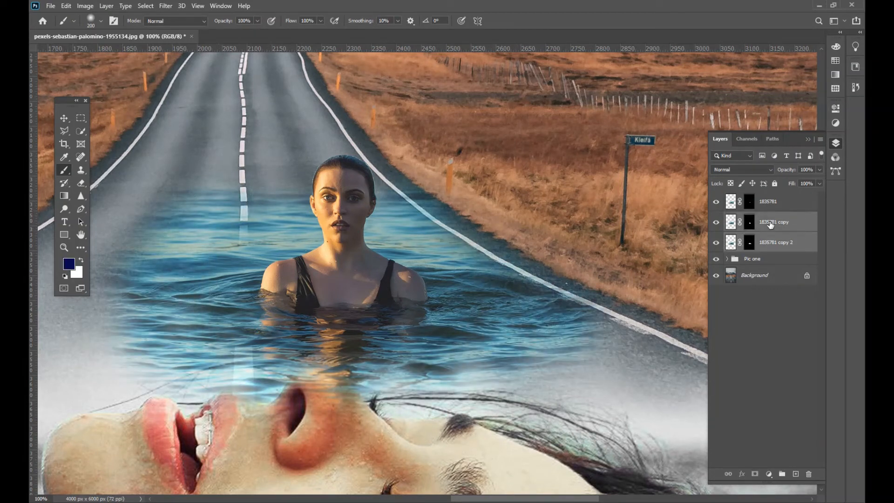
key(ctrl+g)
click(768, 474)
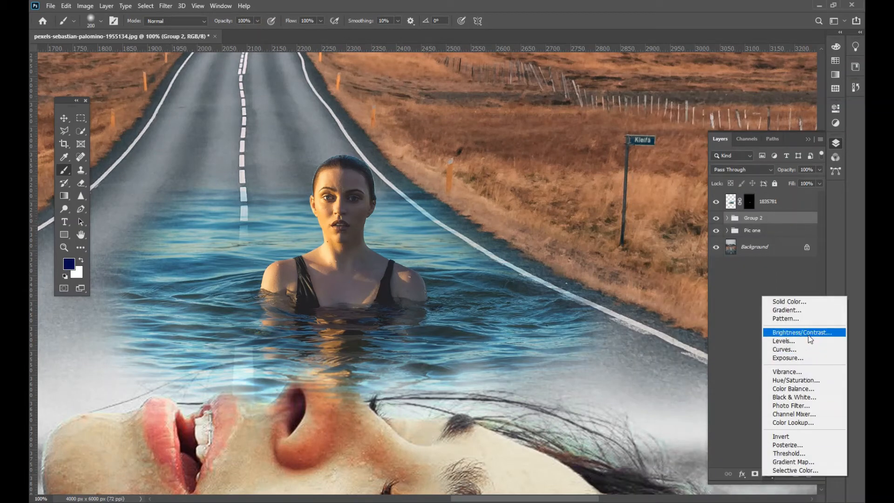
click(792, 383)
click(758, 151)
click(726, 187)
drag(703, 199, 687, 197)
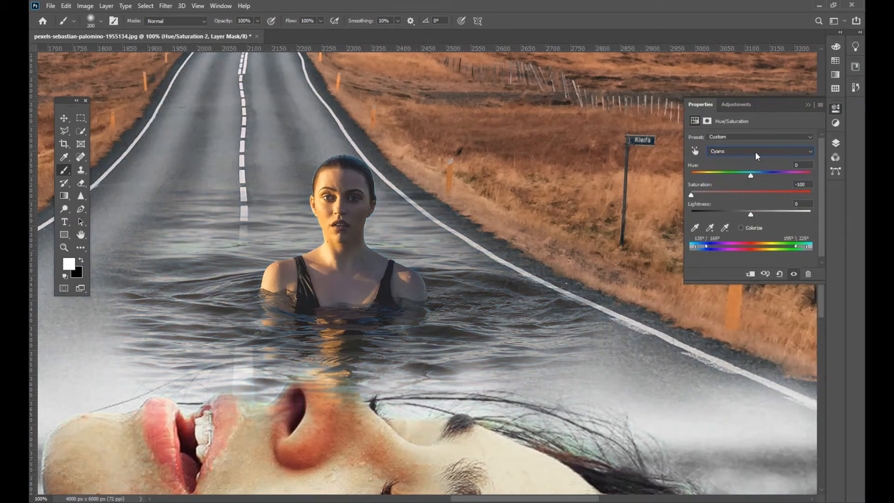
- Lower the Blues saturation to its minimum in the new Hue/Saturation adjustment and clip it to Group 2
click(757, 152)
click(713, 197)
drag(750, 194, 670, 189)
click(835, 143)
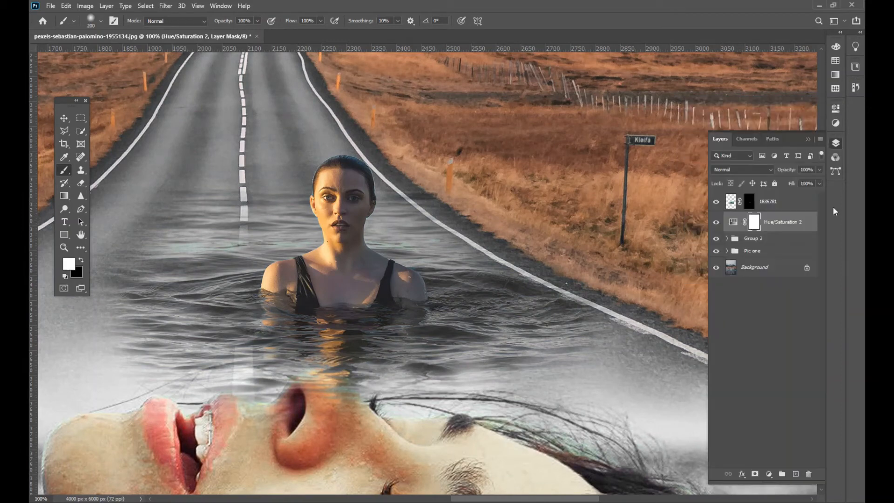
alt+click(772, 230)
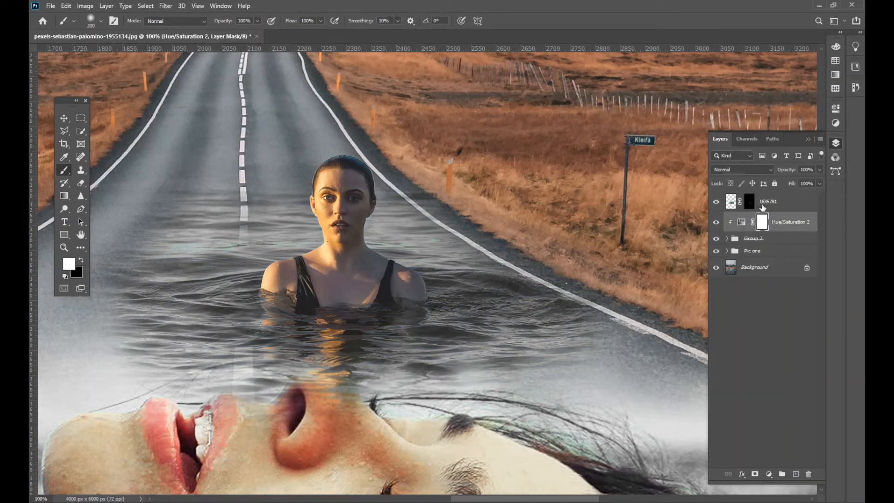
- Duplicate the Hue/Saturation 2 adjustment, move the copy above the 1835781 layer and clip it to the bather
right_click(774, 221)
click(682, 179)
key(Return)
mouse_move(775, 221)
mouse_down()
mouse_move(778, 194)
mouse_move(775, 210)
mouse_up()
alt+click(773, 209)
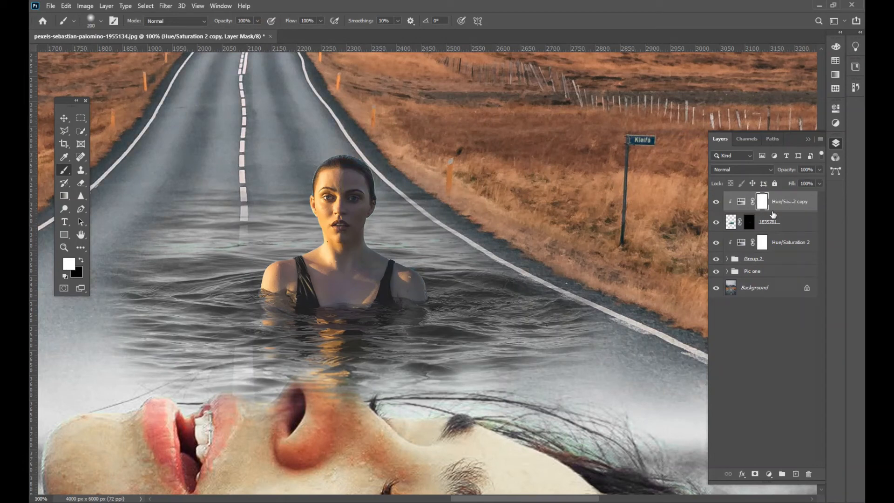
- Set the Yellows saturation to -77 in the Hue/Saturation adjustment clipped to the bather
double_click(740, 202)
click(726, 151)
click(724, 175)
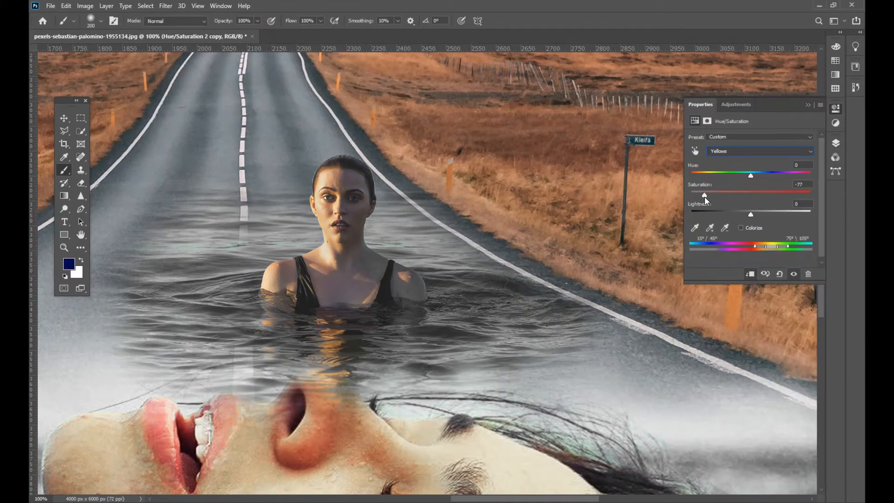
click(807, 105)
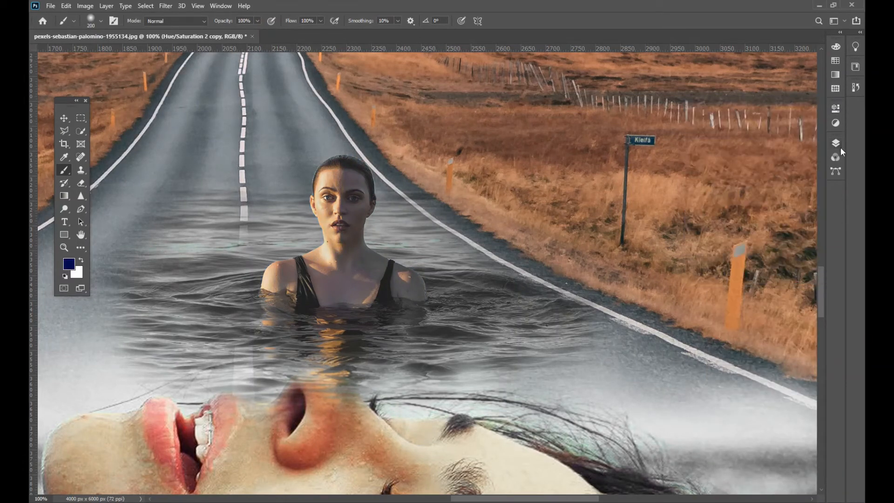
- Paint white on the mask of 1835781 copy 2 in Group 2 to extend the water across and up the road
click(836, 144)
click(727, 258)
click(757, 297)
mouse_move(152, 210)
mouse_down()
mouse_move(273, 197)
mouse_move(221, 201)
mouse_up()
drag(290, 258, 435, 221)
drag(382, 294, 219, 354)
drag(259, 304, 339, 288)
mouse_move(311, 261)
mouse_down()
mouse_move(354, 177)
mouse_move(280, 246)
mouse_up()
drag(511, 166, 394, 319)
mouse_move(354, 265)
mouse_down()
mouse_move(507, 251)
mouse_move(435, 206)
mouse_up()
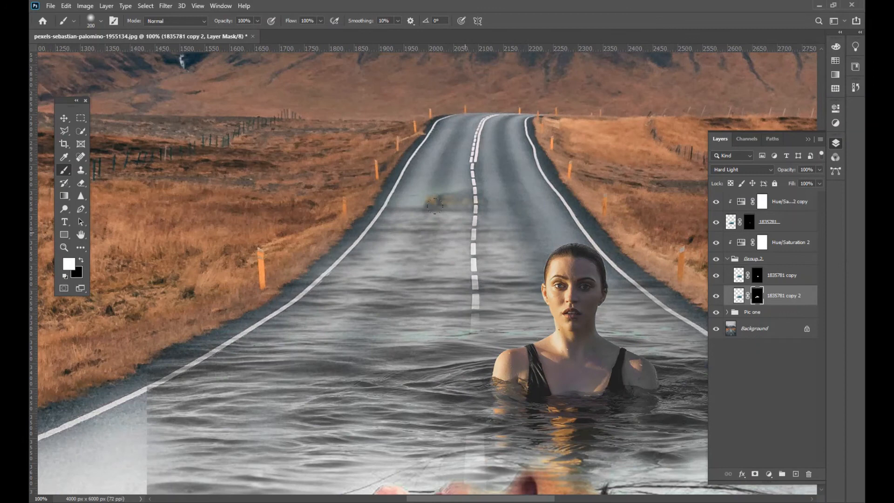
- Undo the stroke that reveals land on the far road and refine the water mask there and beside the bather
alt+click(467, 176)
key(ctrl+z)
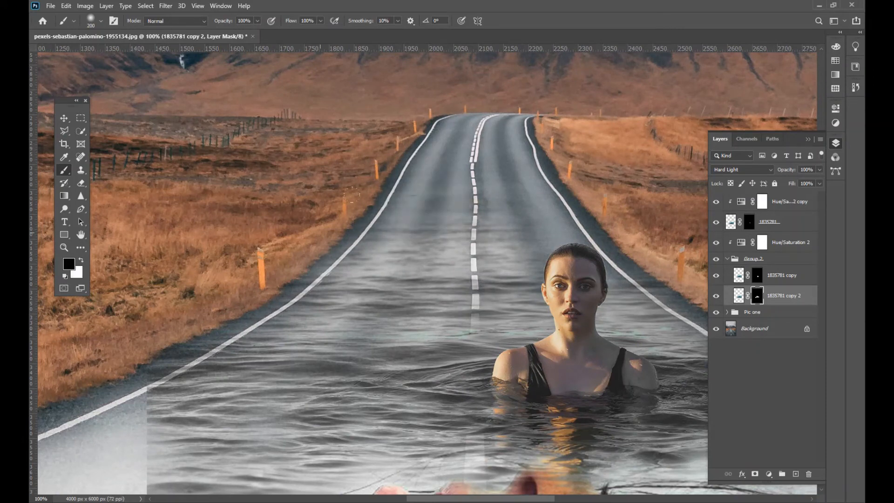
click(81, 260)
drag(414, 223, 635, 271)
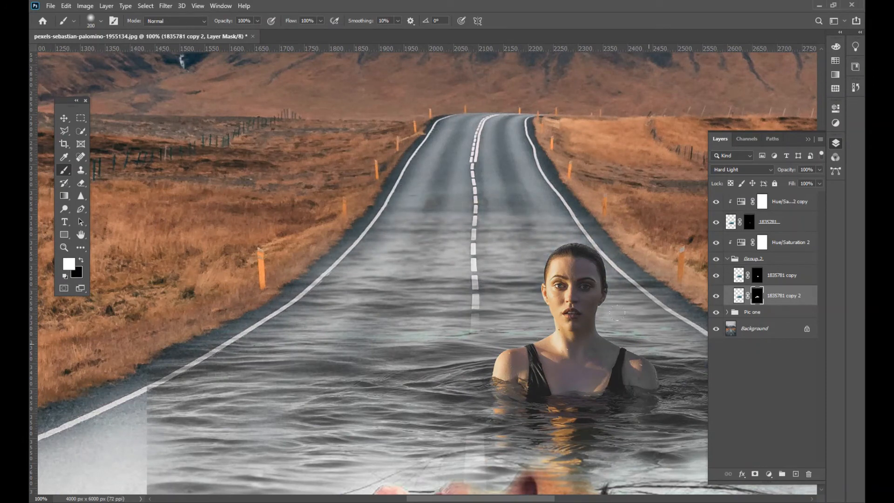
mouse_move(661, 333)
mouse_down()
mouse_move(534, 273)
mouse_move(600, 315)
mouse_move(677, 393)
mouse_up()
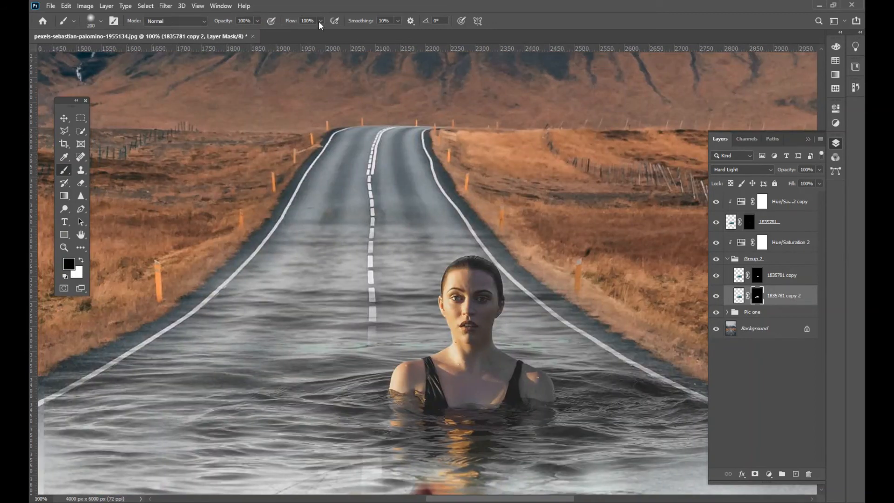
- Set the brush flow to 30% and paint black on the mask to clear water from the roadside and the floating woman's nose
drag(289, 36, 290, 36)
drag(455, 205, 336, 184)
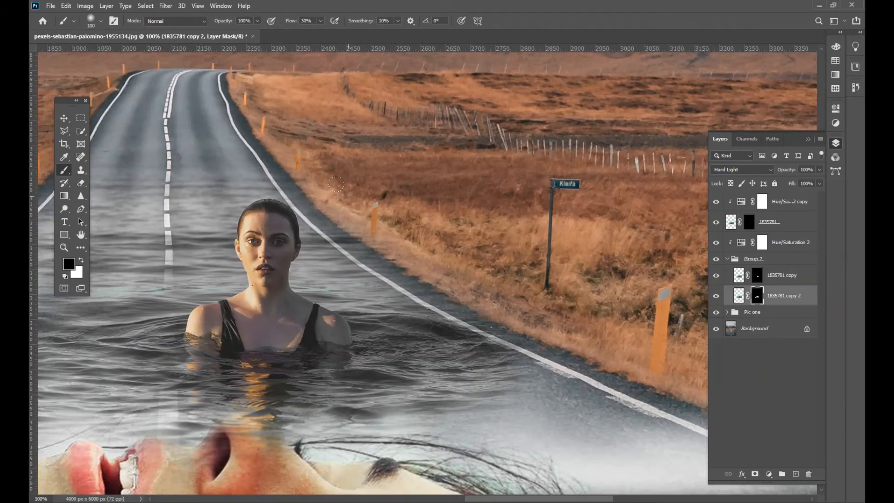
drag(140, 290, 698, 287)
mouse_move(517, 358)
mouse_down()
mouse_move(430, 149)
mouse_move(296, 187)
mouse_move(120, 133)
mouse_up()
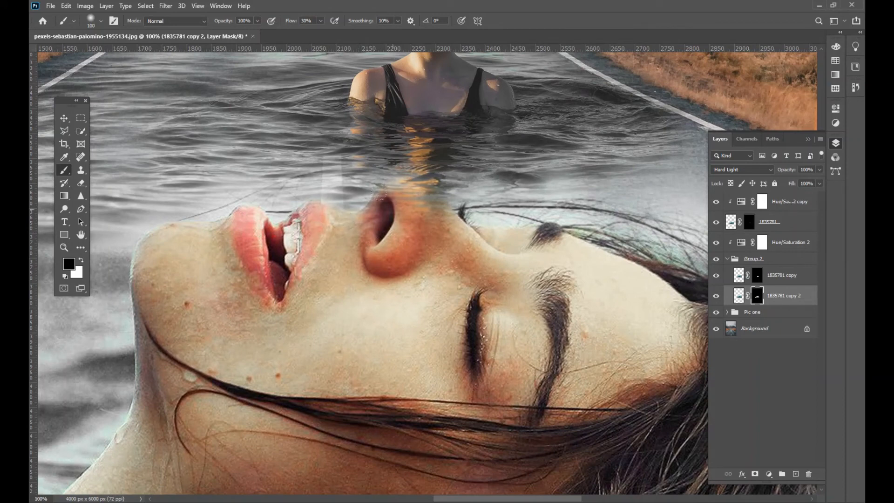
mouse_move(381, 198)
mouse_down()
mouse_move(409, 192)
mouse_move(437, 221)
mouse_move(387, 182)
mouse_up()
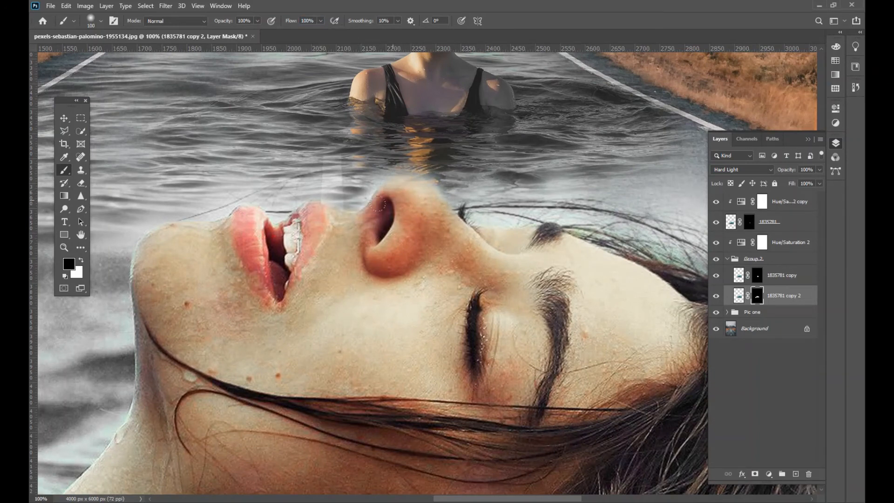
drag(480, 234, 368, 238)
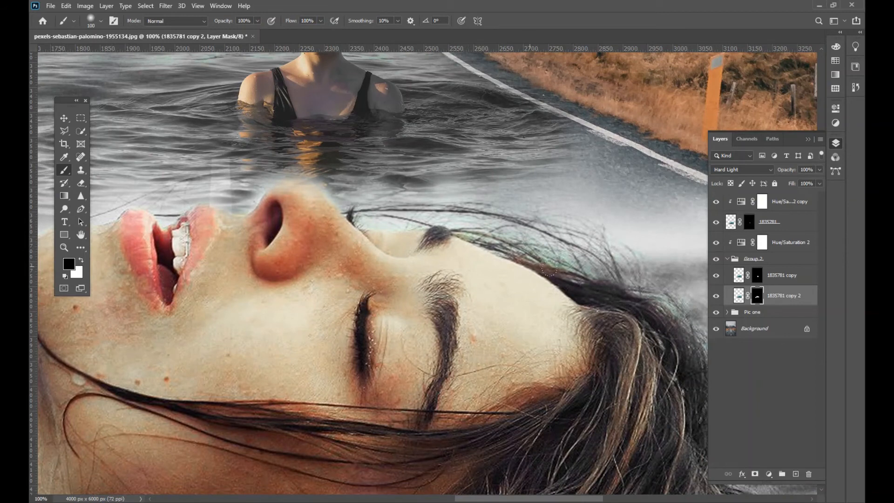
- Paint white on the 1835781 copy 2 mask to fill water between the floating woman's hair and the road's edge line
mouse_move(630, 369)
mouse_down()
mouse_move(409, 353)
mouse_move(377, 441)
mouse_up()
click(82, 260)
mouse_move(329, 209)
mouse_down()
mouse_move(412, 236)
mouse_move(468, 274)
mouse_up()
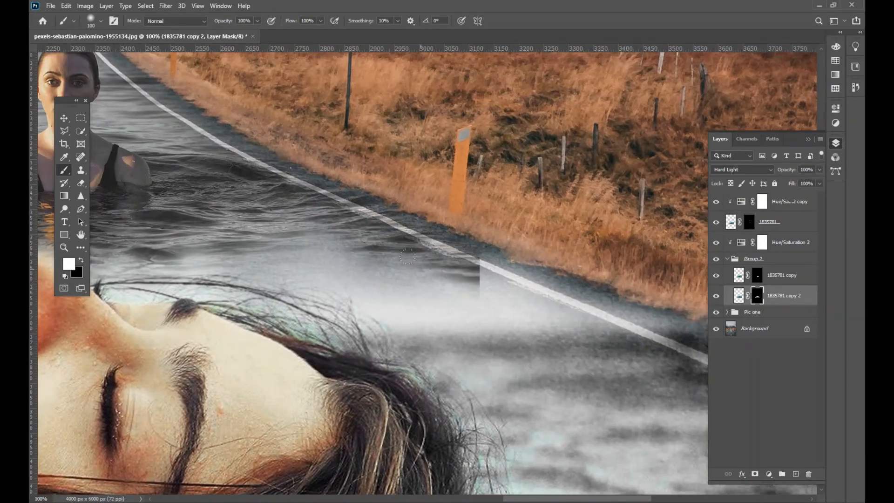
drag(409, 270, 191, 260)
mouse_move(153, 260)
mouse_down()
mouse_move(324, 268)
mouse_move(261, 278)
mouse_move(201, 252)
mouse_move(310, 247)
mouse_up()
drag(298, 266, 237, 278)
mouse_move(215, 264)
mouse_down()
mouse_move(297, 221)
mouse_move(148, 258)
mouse_move(135, 272)
mouse_up()
drag(139, 260, 275, 231)
drag(211, 248, 206, 278)
mouse_move(264, 253)
mouse_down()
mouse_move(253, 275)
mouse_move(184, 269)
mouse_up()
drag(400, 116, 152, 291)
mouse_move(638, 405)
mouse_down()
mouse_move(529, 275)
mouse_move(571, 296)
mouse_move(605, 288)
mouse_move(535, 326)
mouse_move(618, 289)
mouse_up()
drag(621, 332, 410, 320)
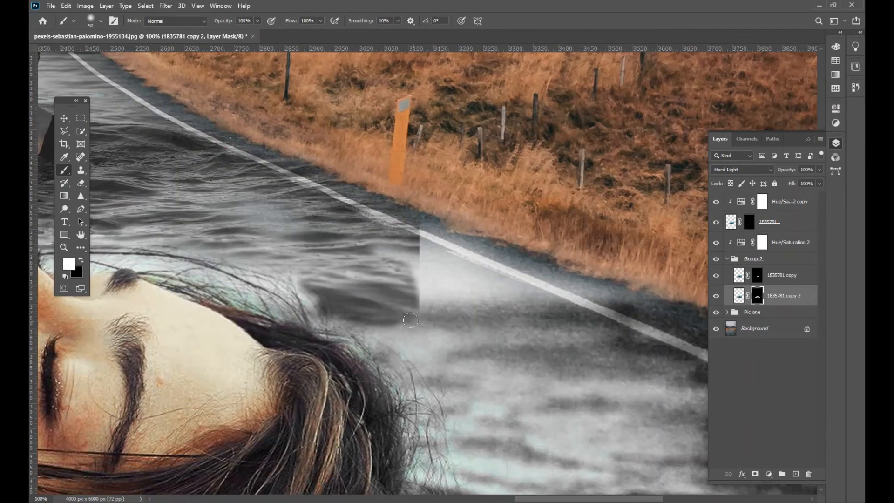
- Lower the brush flow, paint black along the water's hard vertical edge near the hair, and check the whole composition
drag(320, 20, 303, 25)
key(x)
drag(414, 321, 420, 254)
key(v)
key(ctrl+minus)
key(ctrl+minus)
key(ctrl+minus)
key(ctrl+minus)
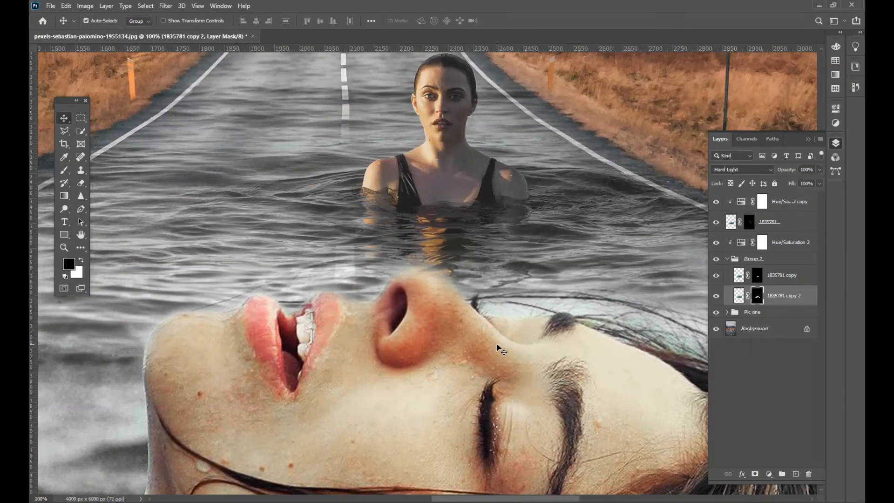
key(ctrl+plus)
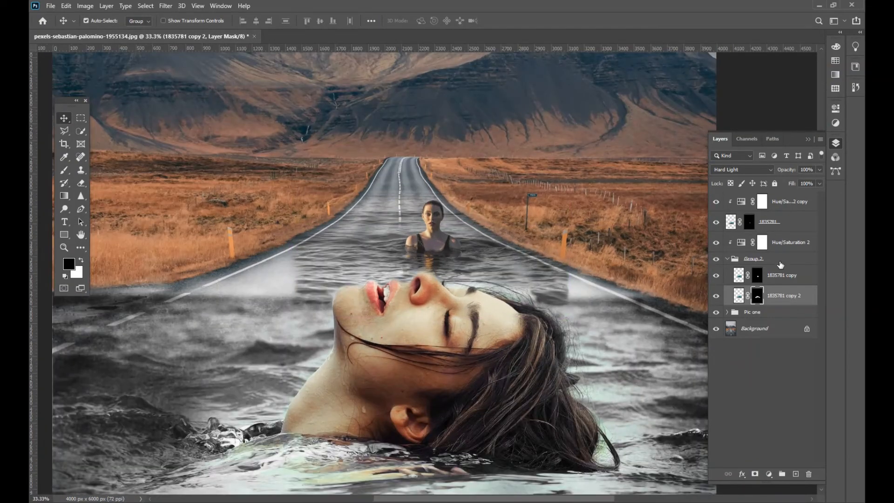
- Group the bather's layers, the water group and their adjustments, and name the group "Pic 2"
shift+click(777, 202)
key(ctrl+g)
double_click(759, 197)
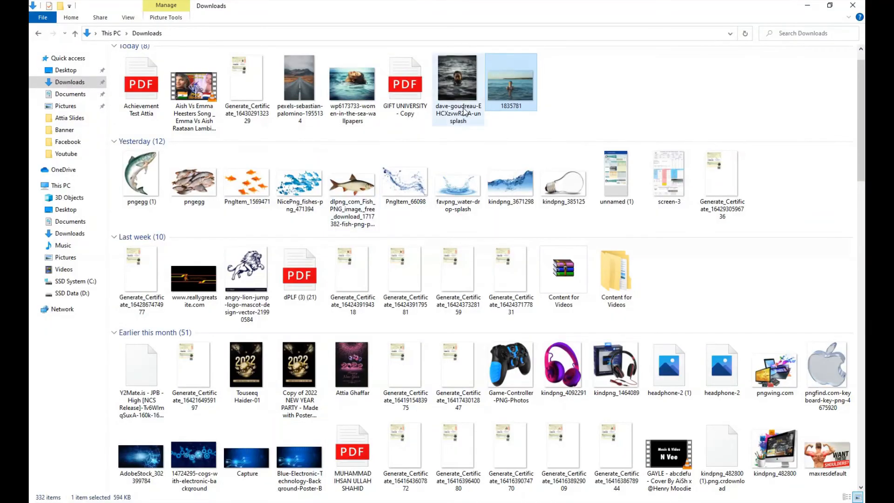
- Place the unsplash photo of a woman half submerged in dark water into the composition and lower its opacity to 32%
drag(458, 93, 419, 479)
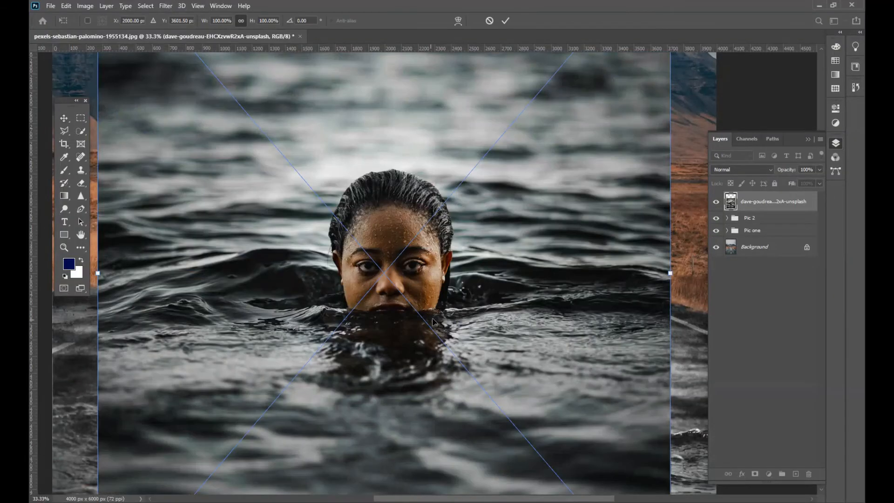
key(ctrl+minus)
drag(433, 321, 396, 329)
key(Return)
key(3)
key(2)
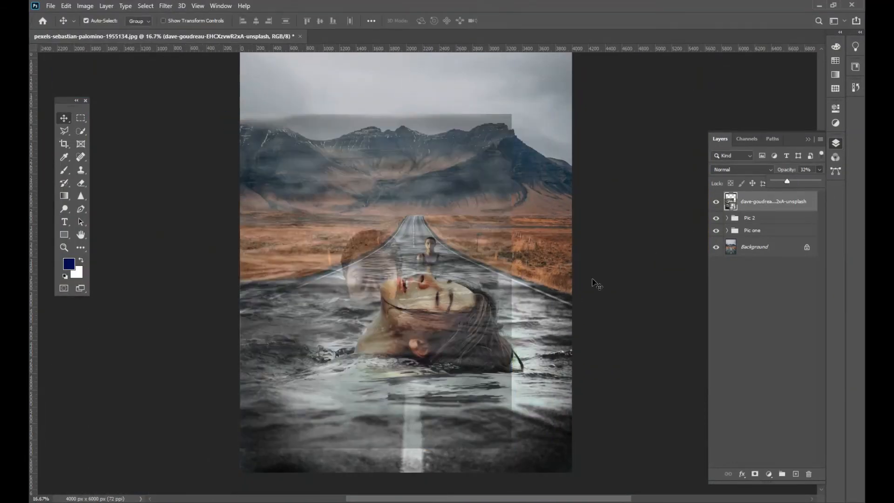
- Scale the dark-water photo to 54.31%, position its head beside the floating woman's chin, restore 100% opacity and commit
key(ctrl+t)
drag(179, 113, 248, 170)
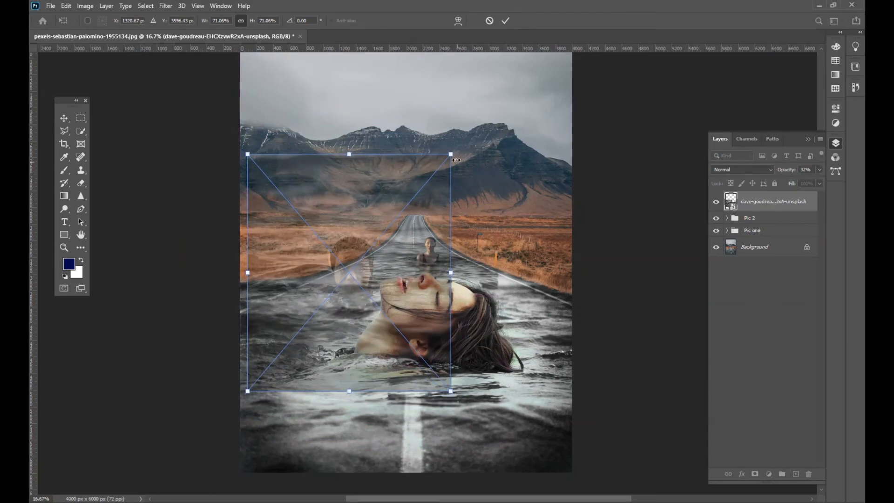
drag(366, 263, 393, 270)
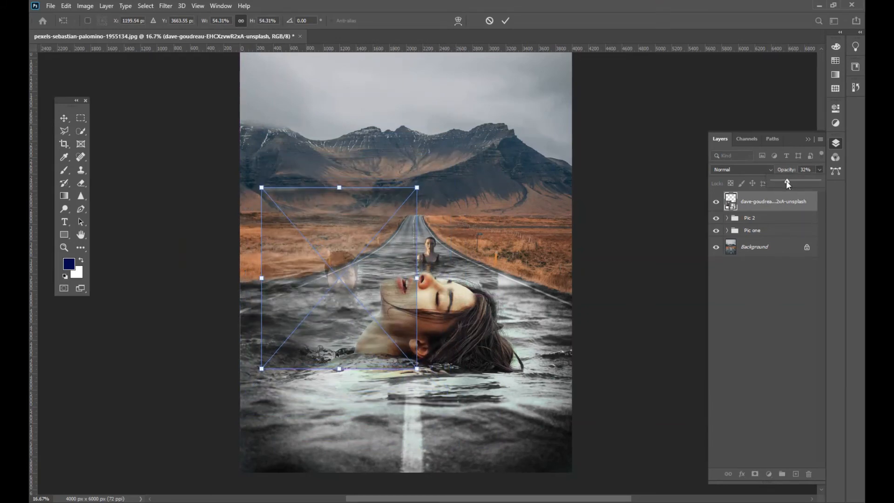
drag(787, 184, 820, 174)
click(505, 20)
- Rasterize the dark-water photo layer and quick-select the woman's head down to the waterline, subtracting the surrounding water
right_click(773, 206)
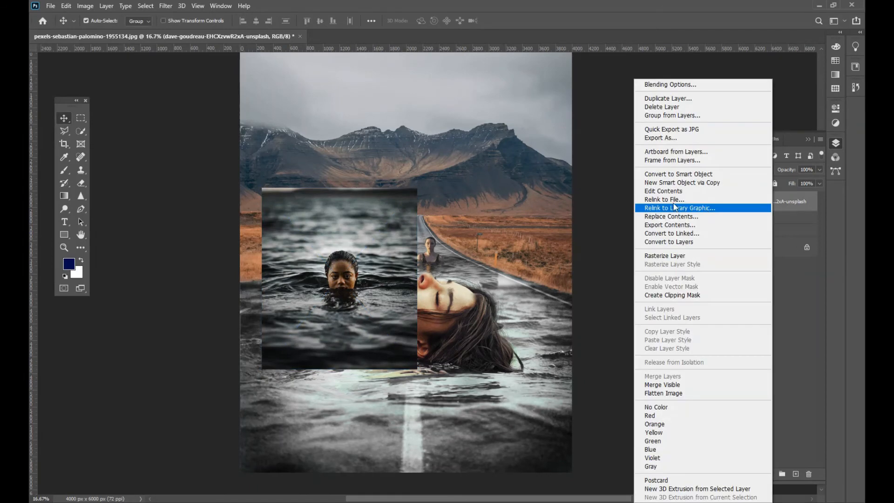
click(670, 255)
key(ctrl+plus)
key(ctrl+plus)
key(ctrl+plus)
drag(284, 278, 469, 250)
key(w)
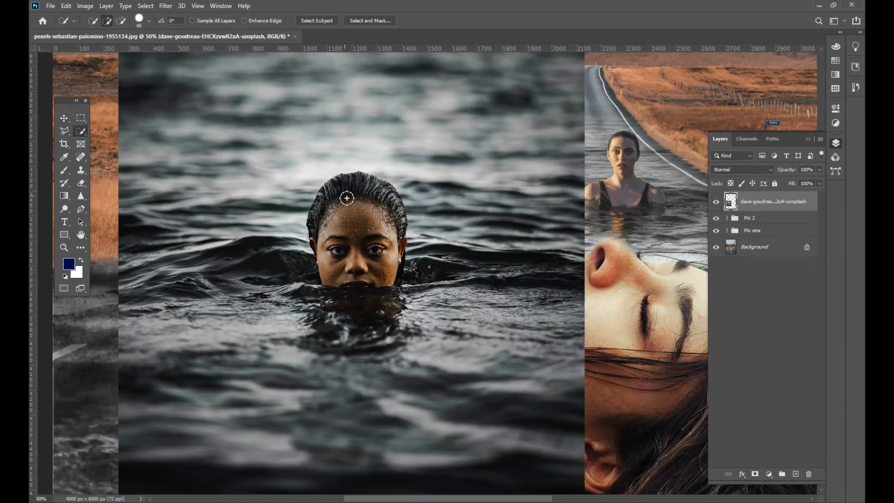
mouse_move(377, 277)
mouse_down()
mouse_move(401, 321)
mouse_move(401, 251)
mouse_up()
alt+click(409, 203)
mouse_move(329, 353)
mouse_down()
mouse_move(298, 298)
mouse_move(309, 279)
mouse_move(401, 310)
mouse_up()
drag(375, 284, 346, 284)
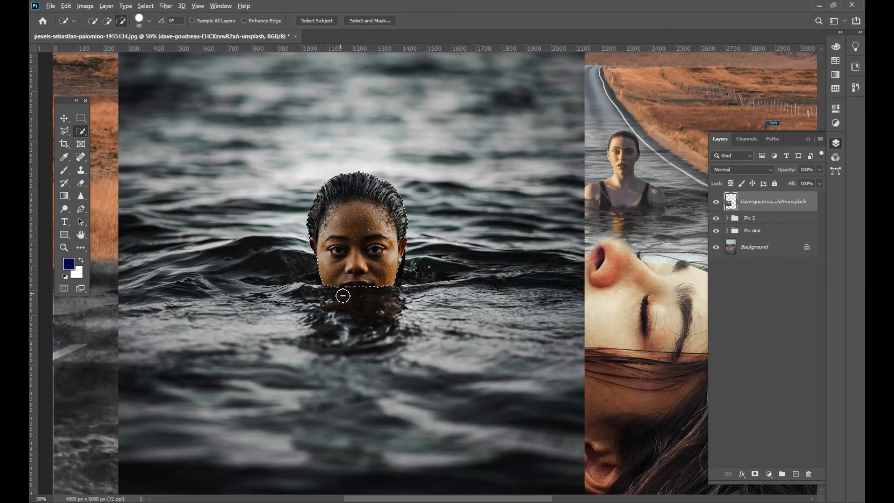
alt+click(343, 295)
- Add a layer mask from the head selection so only the woman's head remains of the dark-water photo
key(ctrl+minus)
key(ctrl+minus)
key(ctrl+minus)
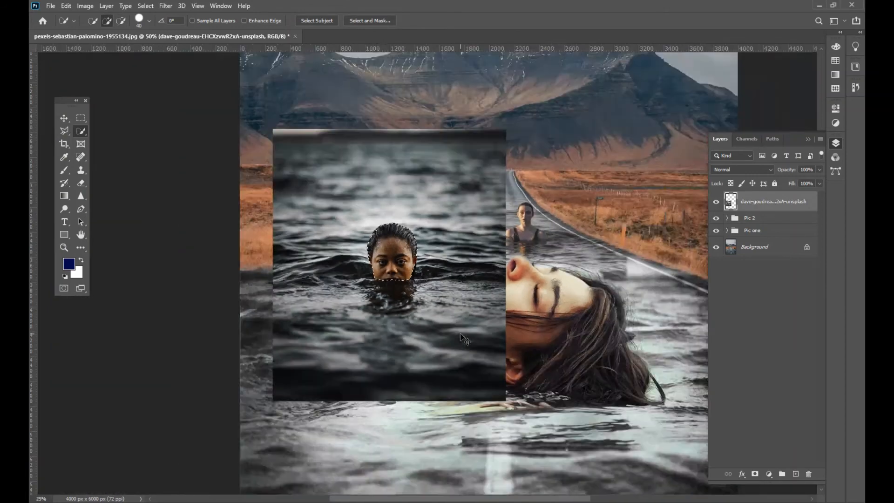
key(v)
click(754, 473)
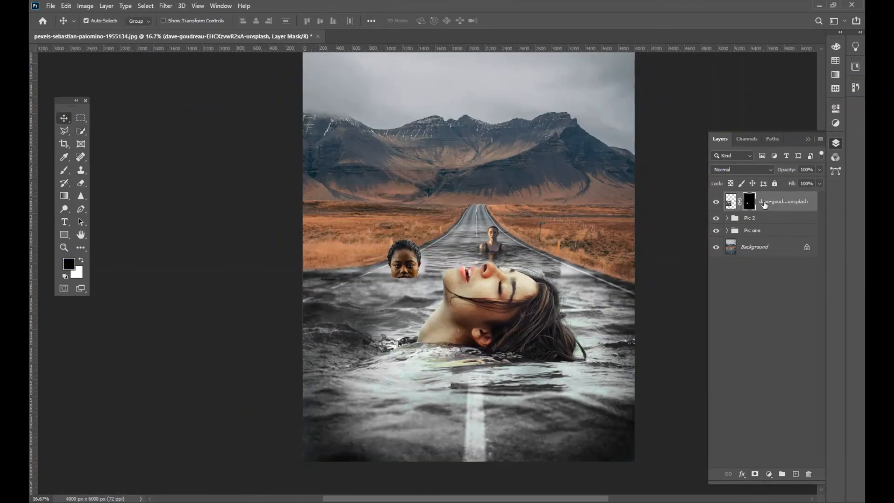
- Duplicate the masked head layer and place the copy directly beneath the original
right_click(764, 205)
click(805, 202)
right_click(770, 206)
click(651, 135)
click(529, 142)
drag(731, 203, 734, 227)
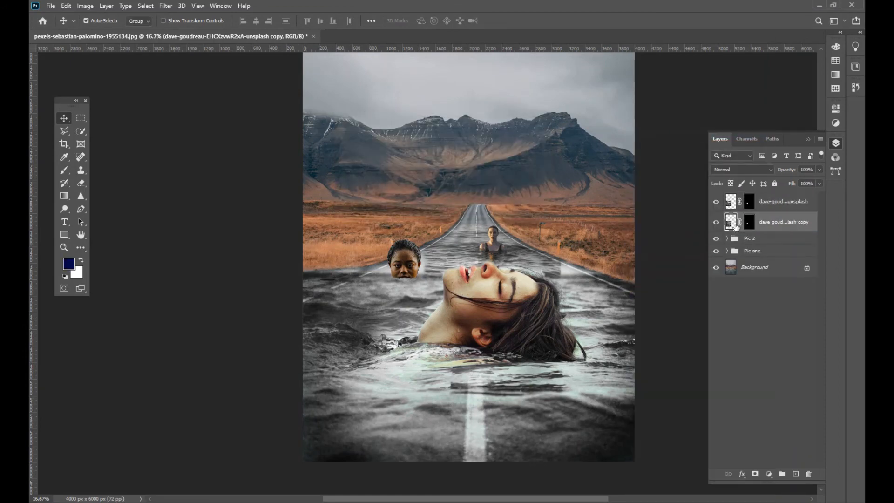
- Enlarge the brush to 200 px and paint white on the copy's mask to reveal the water around the head
click(750, 223)
key(b)
key(ctrl+plus)
key(ctrl+plus)
key(ctrl+plus)
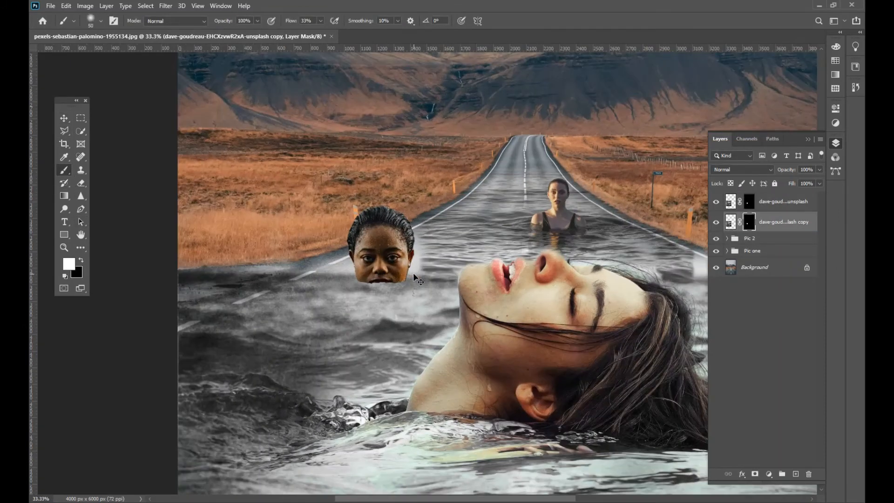
key(bracketright)
key(bracketright)
key(bracketright)
key(bracketright)
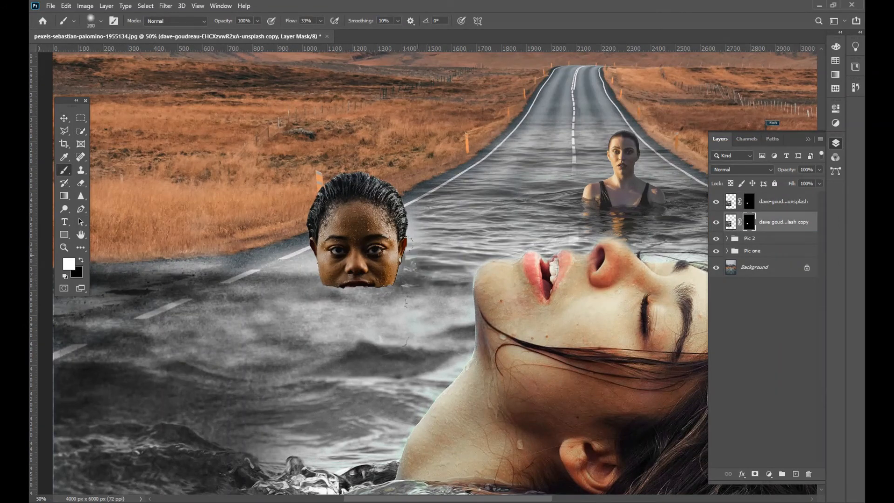
mouse_move(389, 293)
mouse_down()
mouse_move(340, 322)
mouse_move(288, 261)
mouse_move(144, 266)
mouse_move(321, 326)
mouse_move(373, 367)
mouse_move(437, 319)
mouse_move(384, 375)
mouse_move(316, 311)
mouse_move(298, 254)
mouse_move(202, 307)
mouse_up()
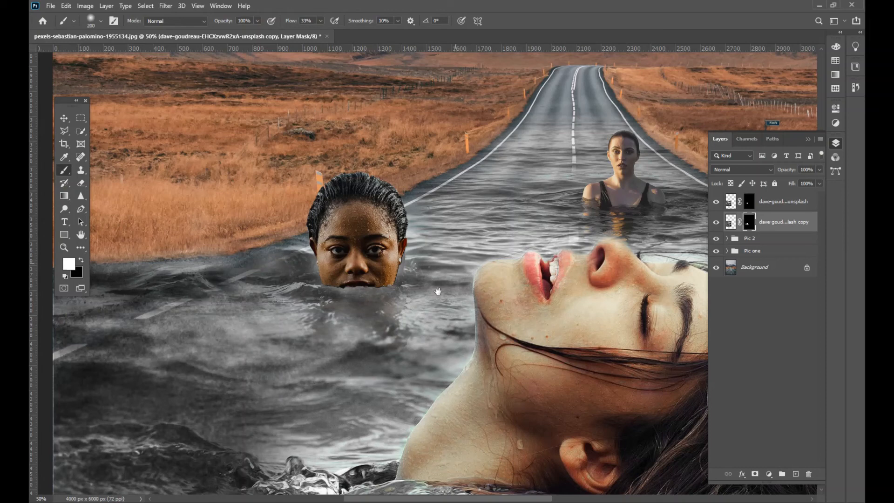
- Extend the white painting on the copy's mask along the grass edge and beside the head to blend the waves
drag(436, 292, 395, 350)
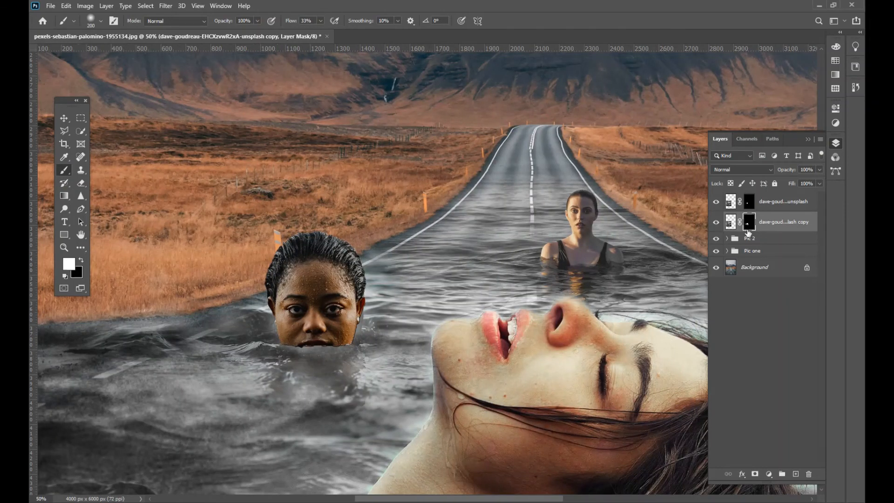
mouse_move(381, 302)
mouse_down()
mouse_move(413, 275)
mouse_move(421, 240)
mouse_up()
drag(192, 327, 326, 275)
drag(326, 275, 506, 309)
drag(372, 267, 390, 269)
click(520, 283)
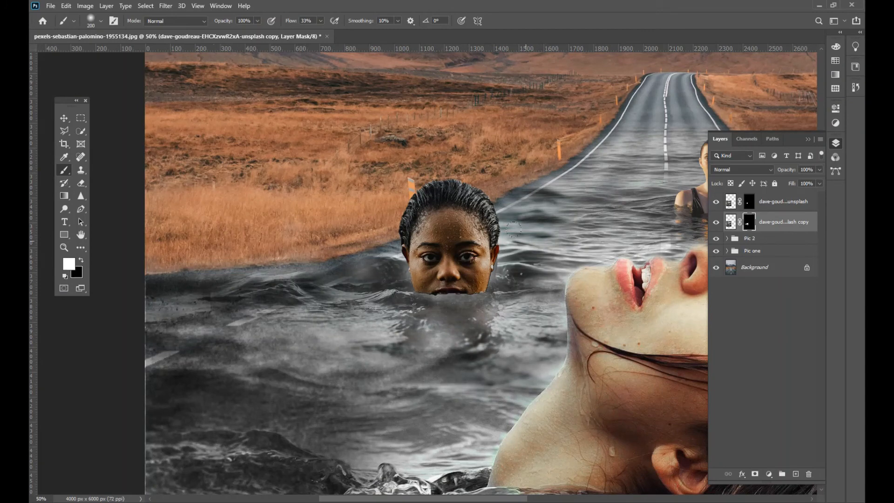
drag(513, 329, 446, 309)
key(ctrl+minus)
key(ctrl+minus)
key(ctrl+minus)
key(ctrl+minus)
key(ctrl+plus)
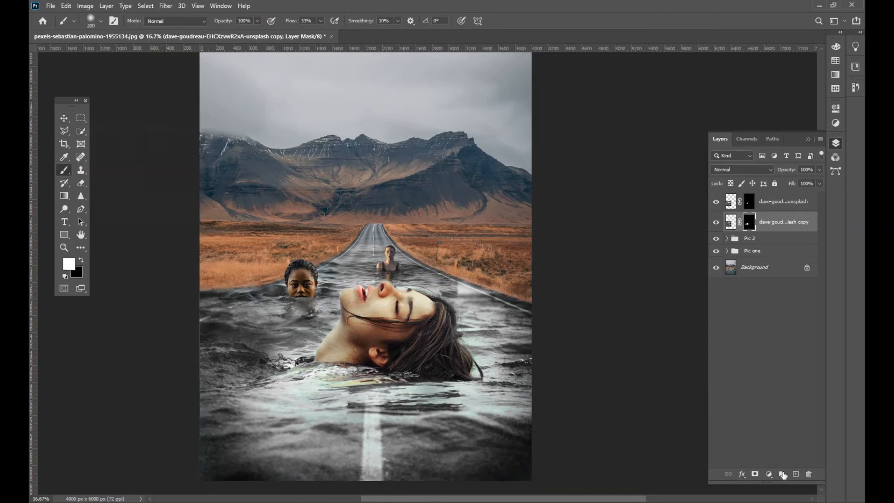
click(783, 474)
click(786, 334)
click(812, 107)
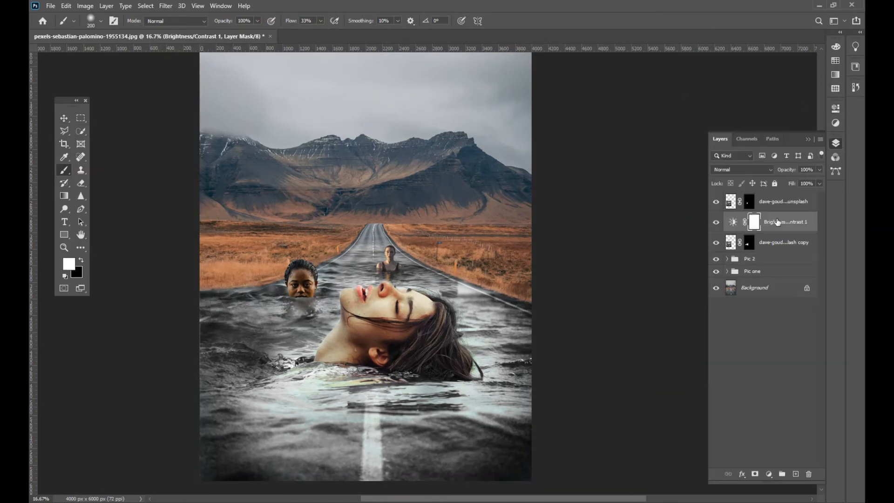
click(733, 251)
- Add a Hue/Saturation adjustment above the head's water copy and desaturate the blues, cyans and greens, with cyans at -100
click(783, 475)
click(745, 152)
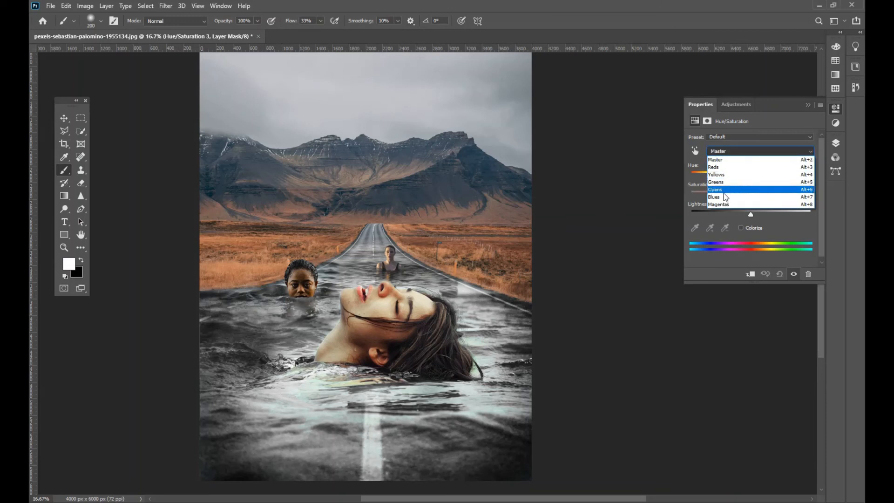
click(717, 197)
click(726, 151)
click(720, 193)
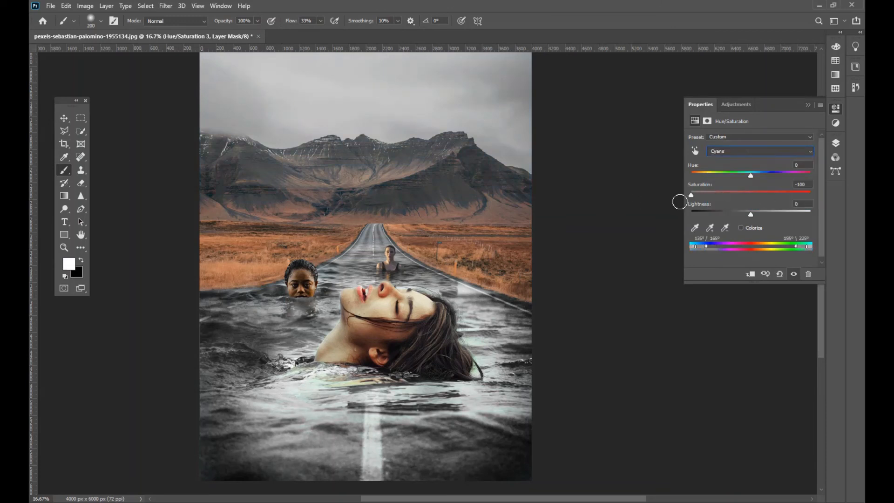
click(764, 152)
click(728, 182)
click(835, 144)
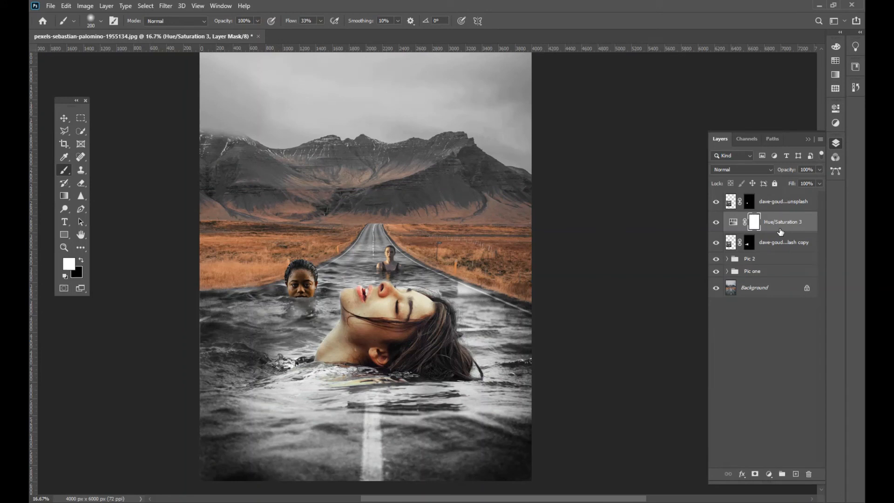
- Group the two head layers and the Hue/Saturation adjustment, and name the group "Pic three"
click(773, 243)
shift+click(771, 202)
key(ctrl+g)
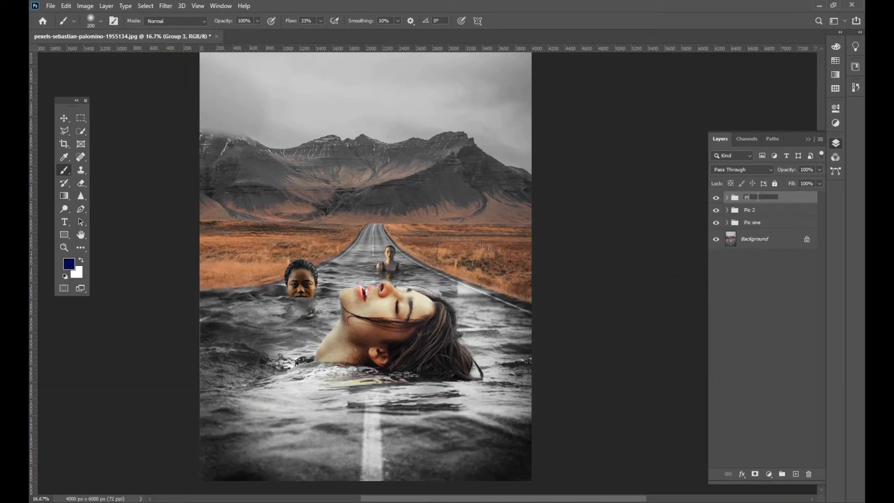
- Try moving the original head layer out of the Pic three group to just above the Background, and undo the move
click(727, 198)
click(764, 255)
drag(778, 214, 758, 291)
click(728, 198)
click(728, 198)
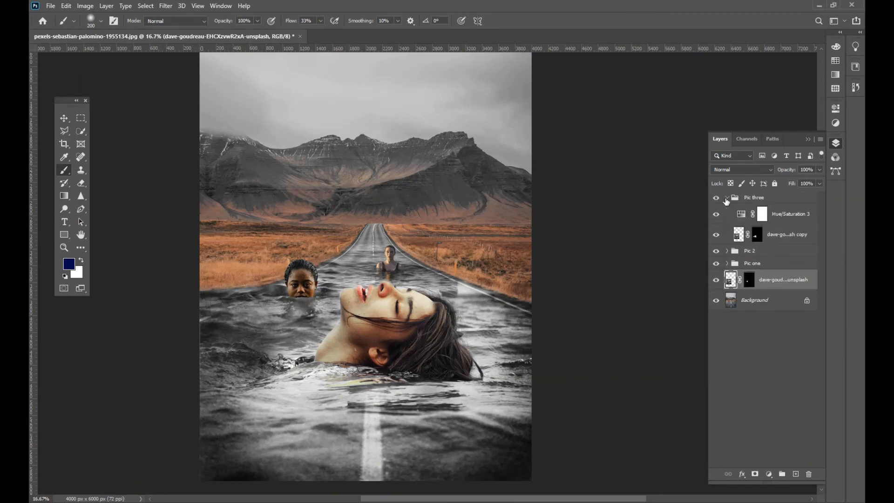
key(ctrl+z)
- Duplicate the original head layer in Pic three and move the copy out of the group to the top of the stack
right_click(773, 213)
click(665, 136)
click(533, 142)
drag(773, 214, 770, 309)
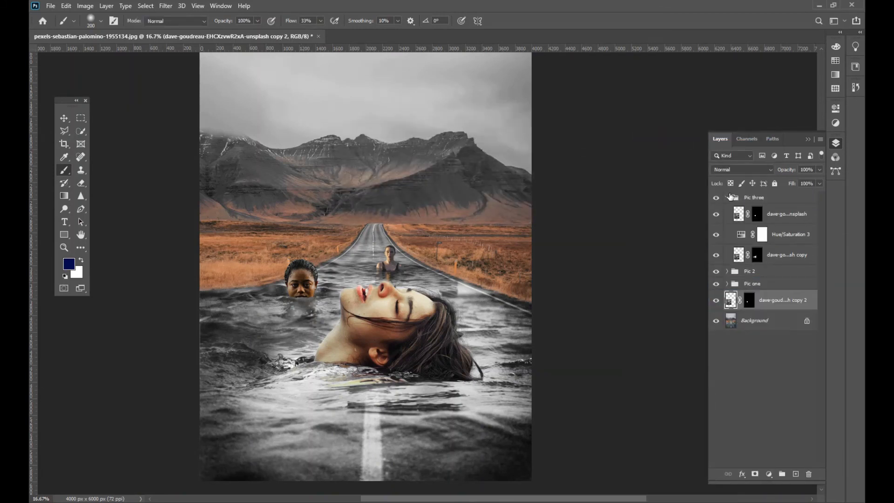
click(727, 198)
drag(773, 245, 765, 196)
key(ctrl+z)
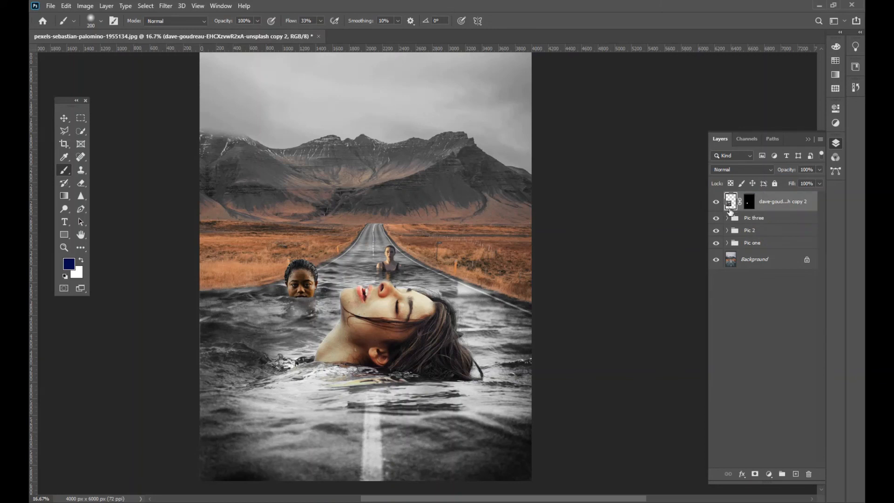
- Try the duplicated head beside the floating woman's hair, paint white on its mask, and move it up over the roadside grass
click(750, 207)
key(ctrl+z)
key(ctrl+shift+z)
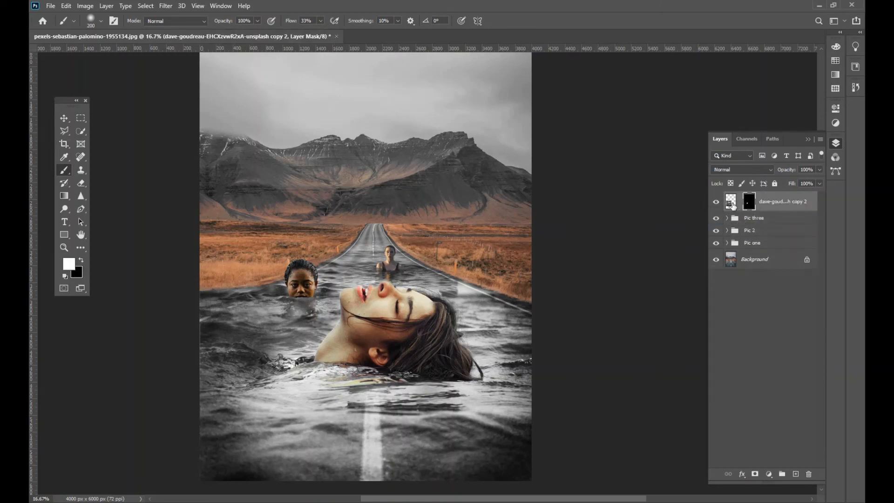
key(v)
mouse_move(296, 275)
mouse_down()
mouse_move(479, 269)
mouse_move(478, 283)
mouse_move(459, 272)
mouse_move(485, 319)
mouse_up()
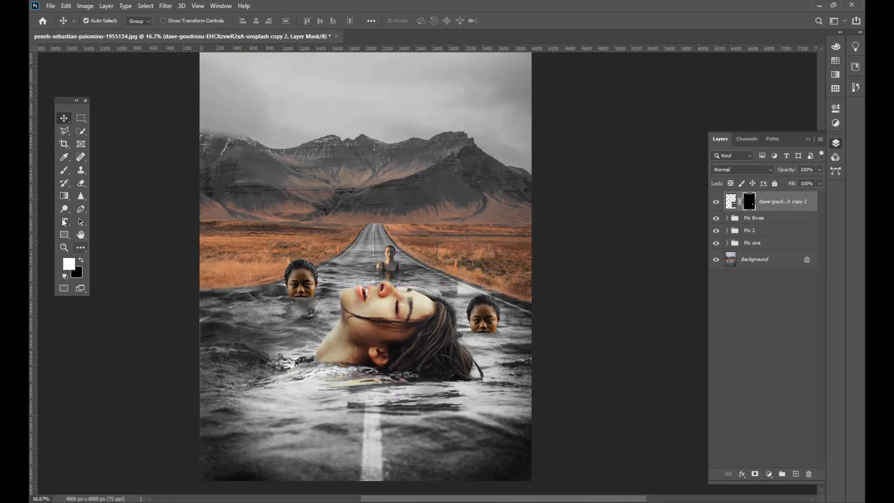
key(b)
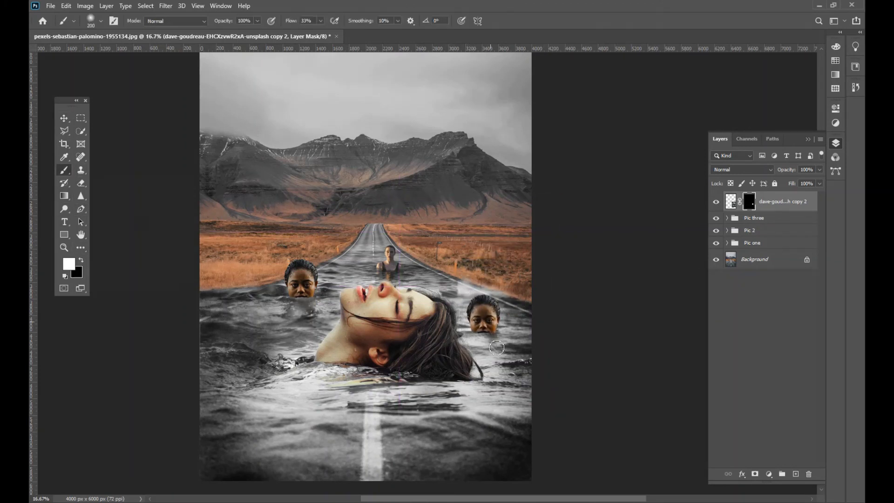
key(v)
mouse_move(488, 311)
mouse_down()
mouse_move(474, 259)
mouse_move(482, 255)
mouse_up()
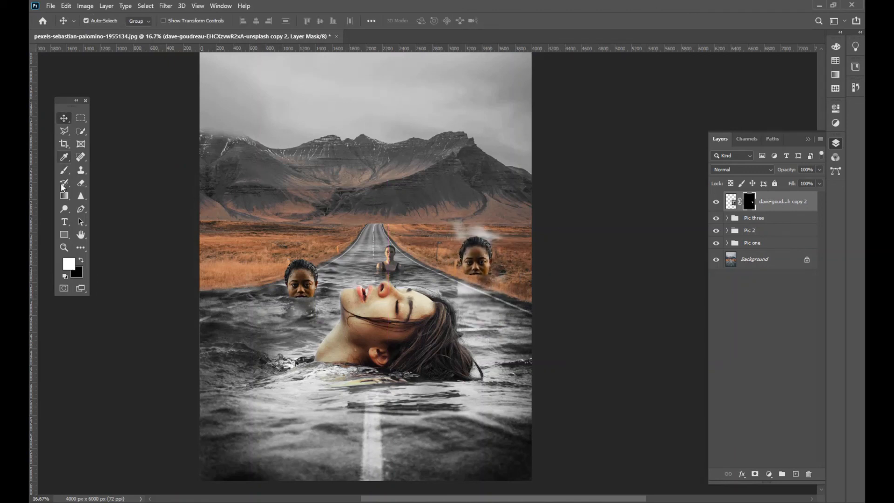
- Set the brush flow to 100% and paint black on the duplicate's mask to hide the extra head and its water
key(b)
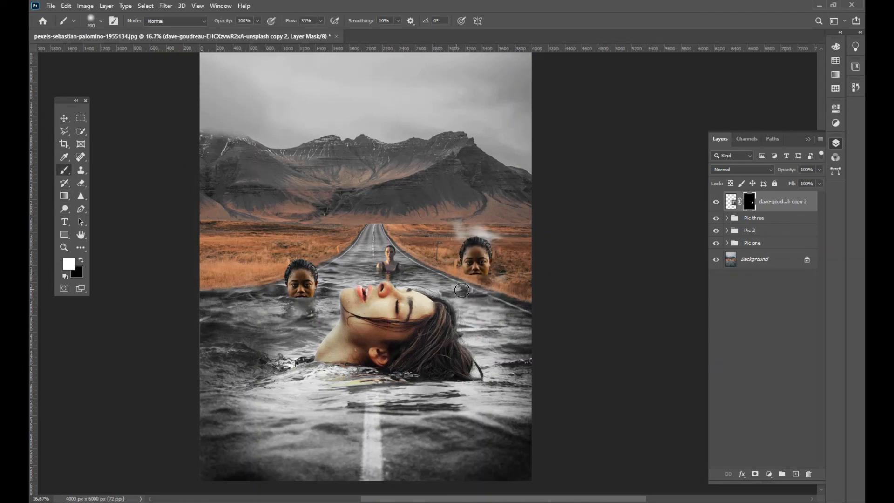
click(80, 260)
mouse_move(462, 262)
mouse_down()
mouse_move(517, 288)
mouse_move(461, 264)
mouse_move(463, 237)
mouse_move(476, 222)
mouse_up()
click(320, 21)
drag(321, 32, 356, 32)
drag(493, 236, 495, 267)
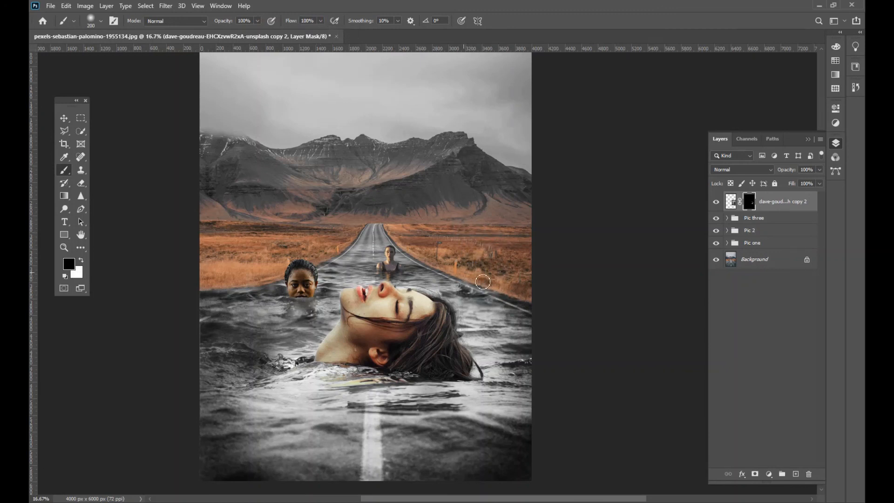
- Hide the layer list and examine the whole composition fitted in the window
key(v)
click(809, 139)
drag(468, 182, 464, 201)
key(ctrl+minus)
key(h)
key(ctrl+0)
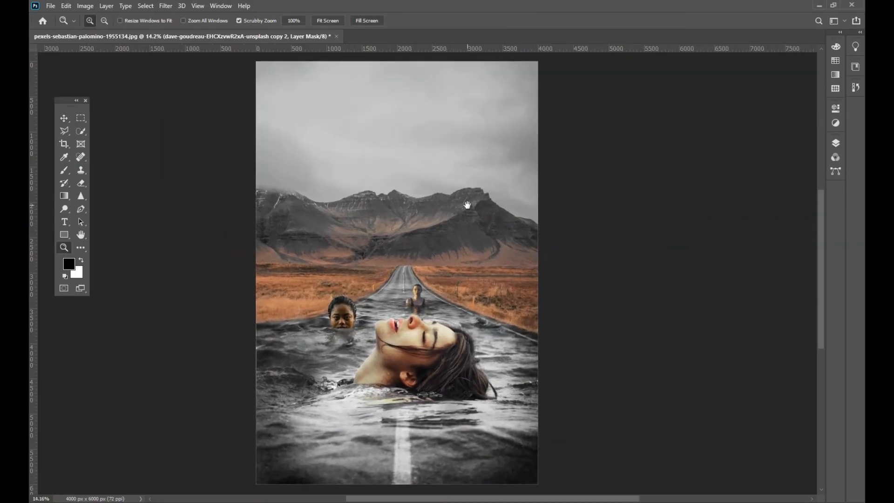